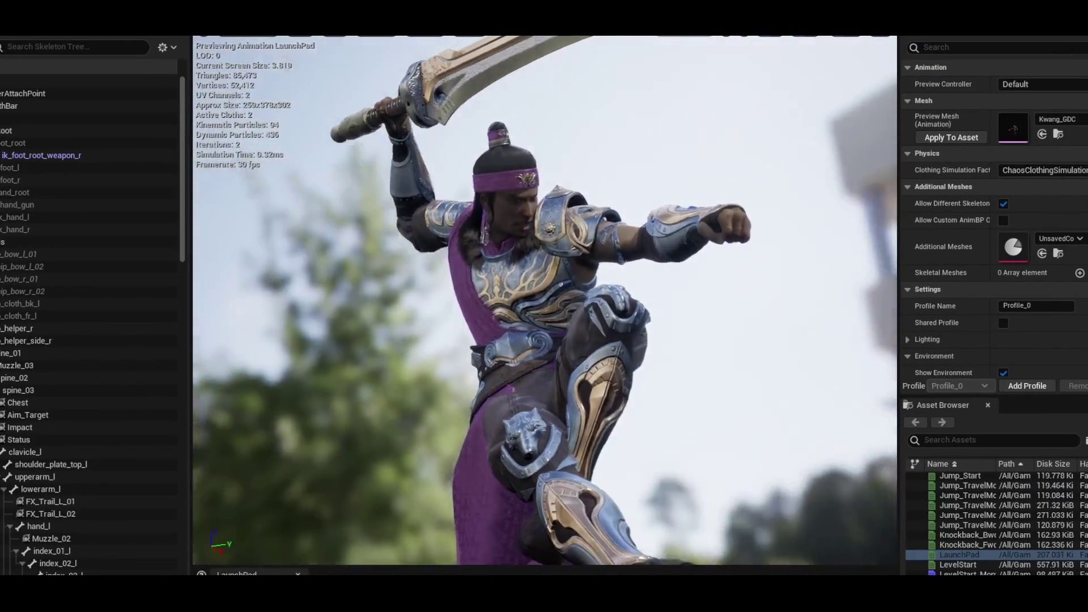
Step: Switch the Kwang character's preview from LaunchPad to the next animation, LevelStart
key(Down)
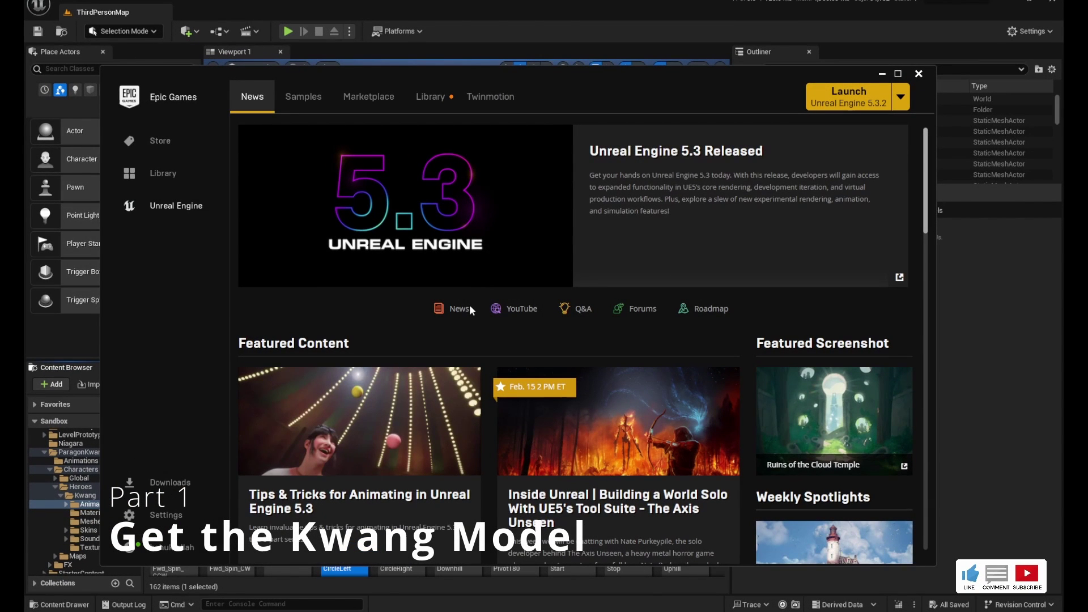
Step: Search the Marketplace for 'paragon kwang' and add the Paragon: Kwang pack to a project
click(371, 98)
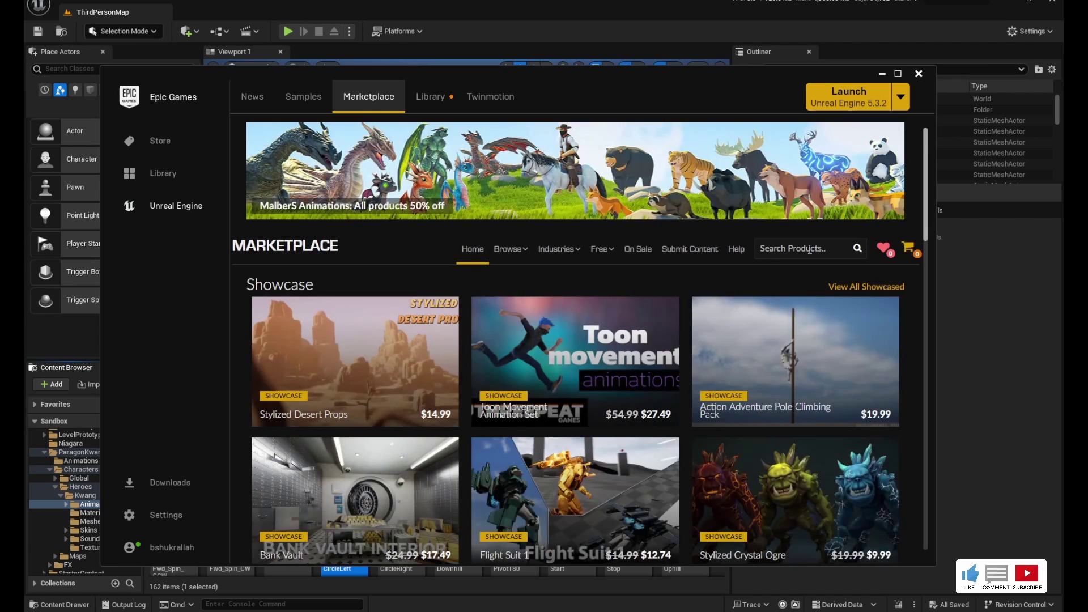
click(819, 253)
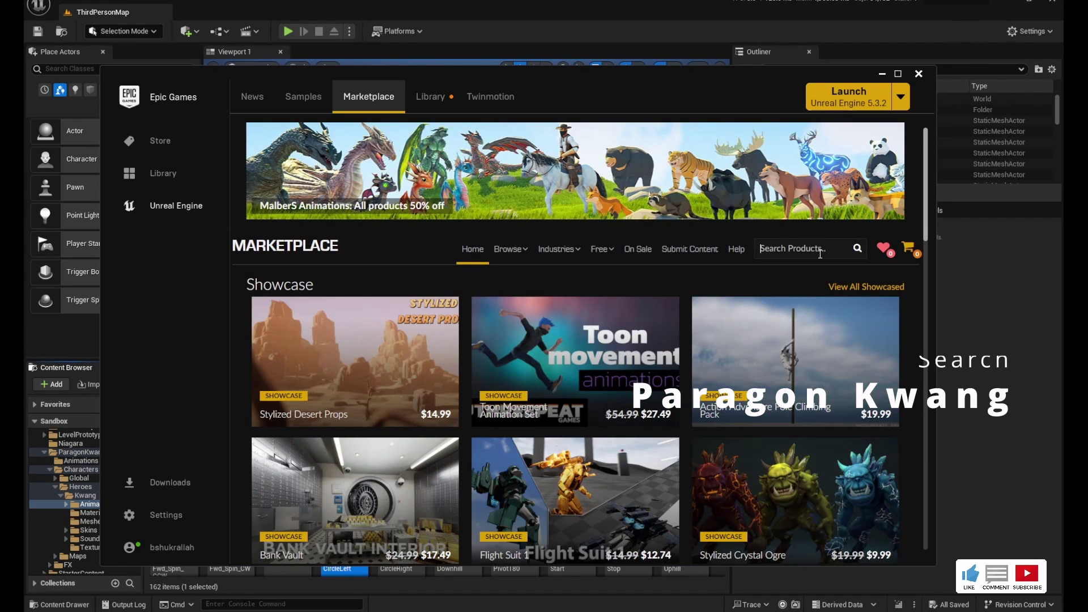
text(paragon kwang)
key(Return)
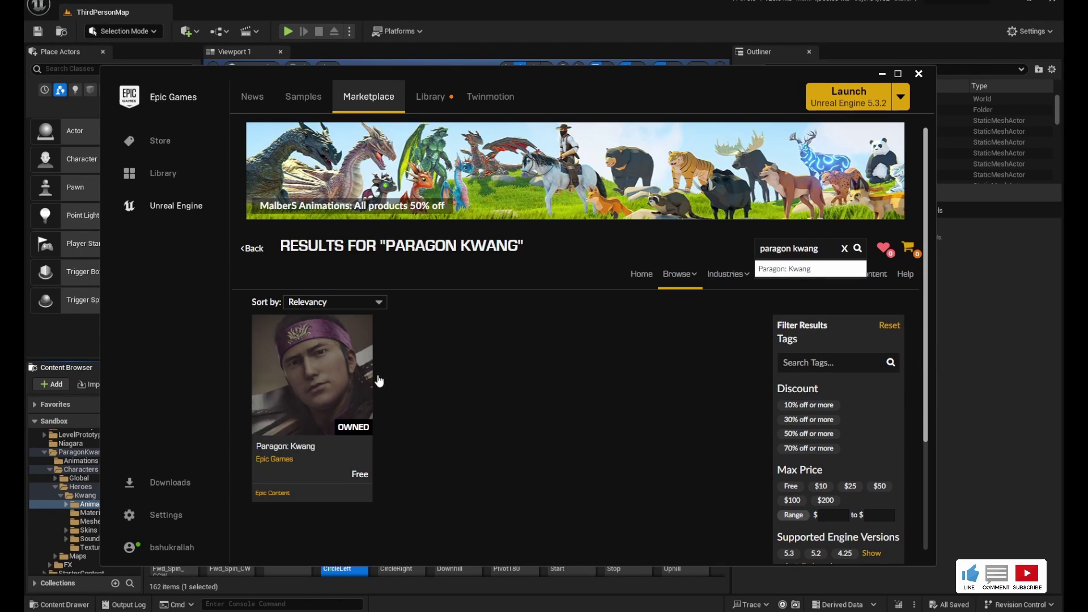
click(334, 385)
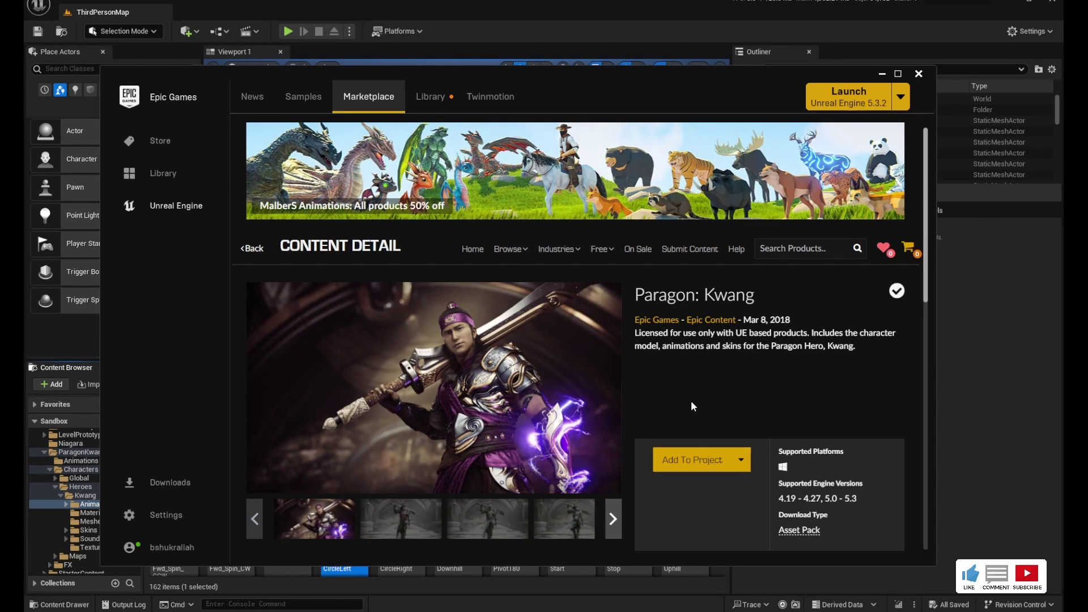
click(683, 460)
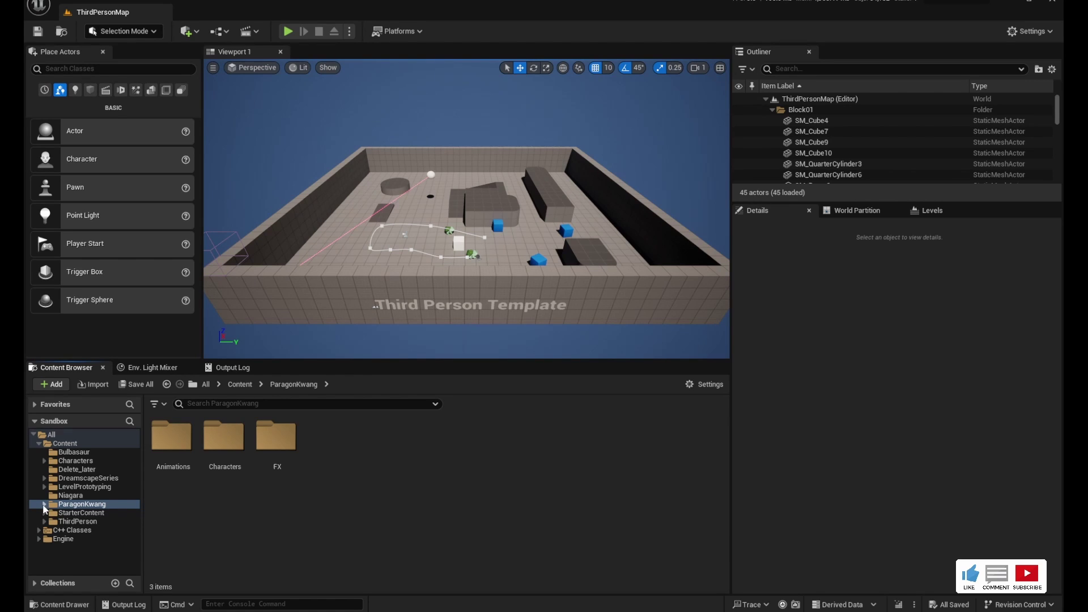
Step: Browse ParagonKwang > Characters > Heroes > Kwang > Meshes and open the Kwang_GDC skeletal mesh
click(44, 505)
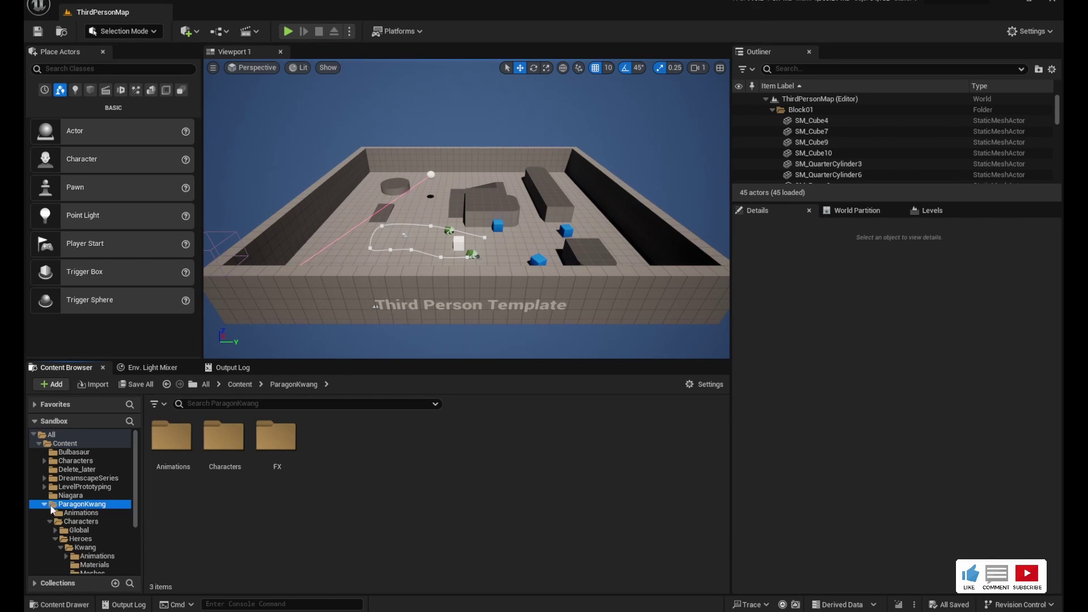
scroll(74, 510, down, 2)
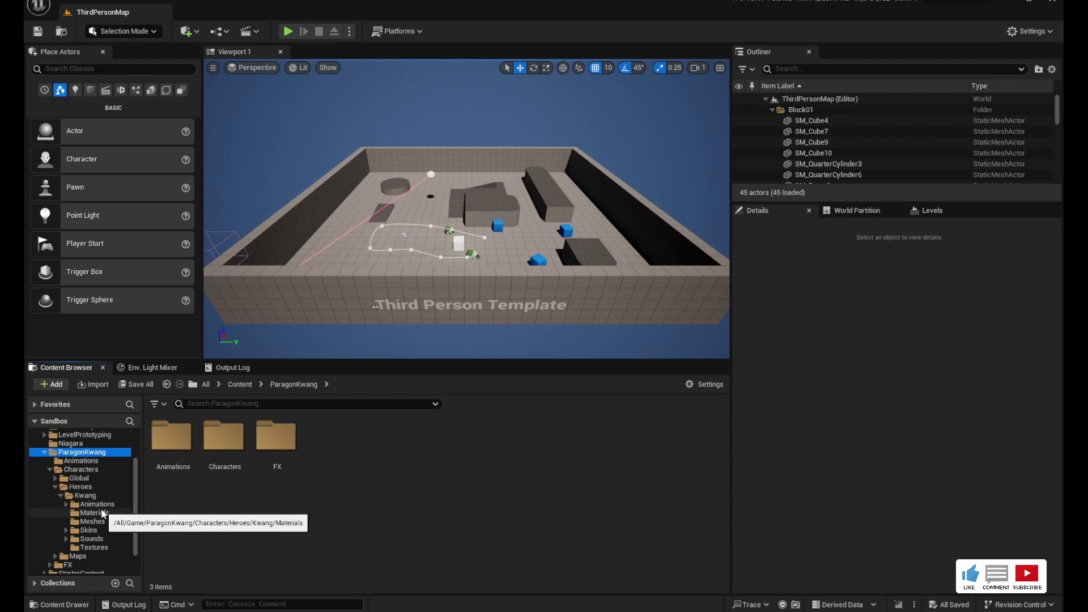
click(79, 469)
click(81, 486)
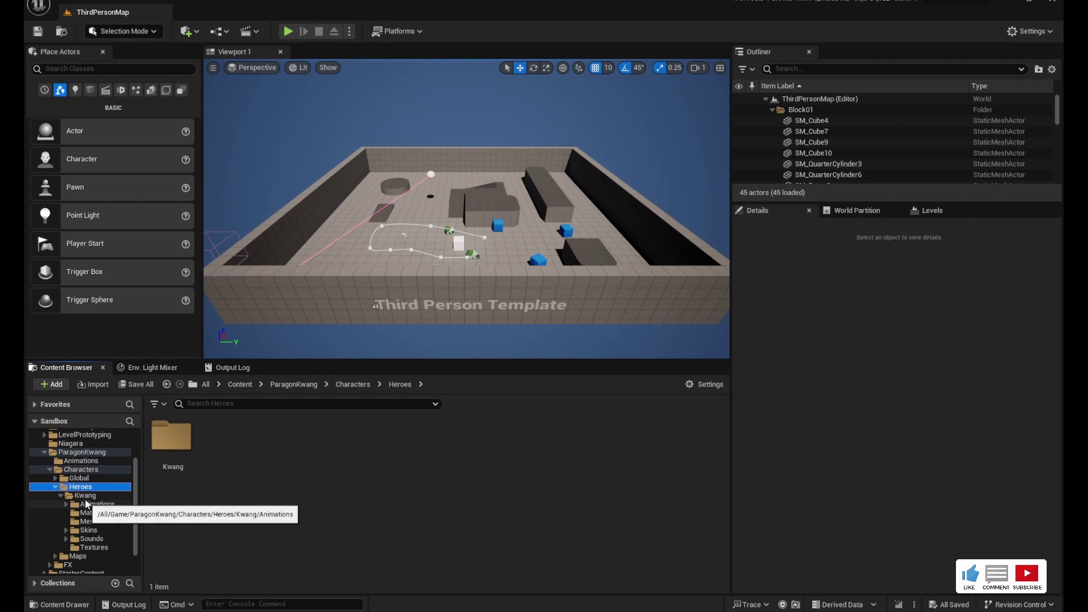
click(85, 495)
click(91, 521)
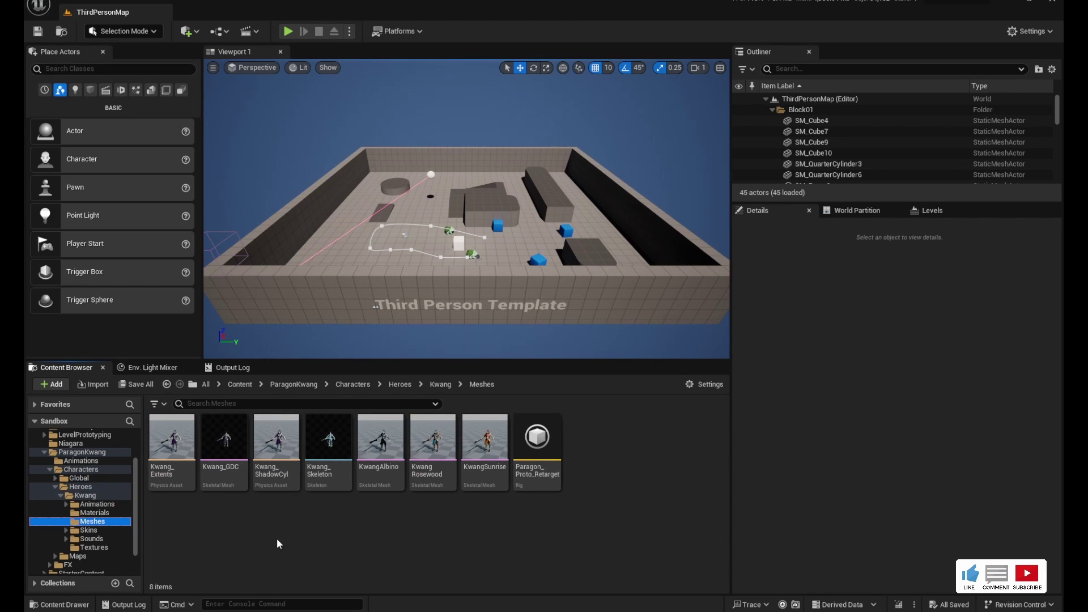
click(222, 438)
double_click(222, 438)
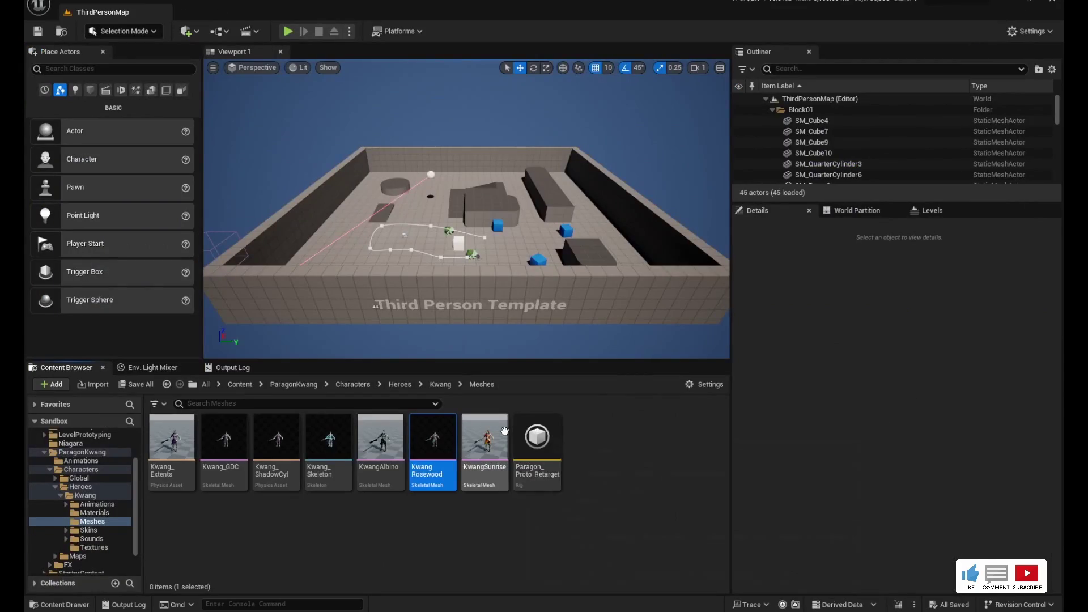
Step: Open the KwangSunrise skin mesh, zoom around its preview, then clear the asset selection
click(504, 431)
double_click(505, 431)
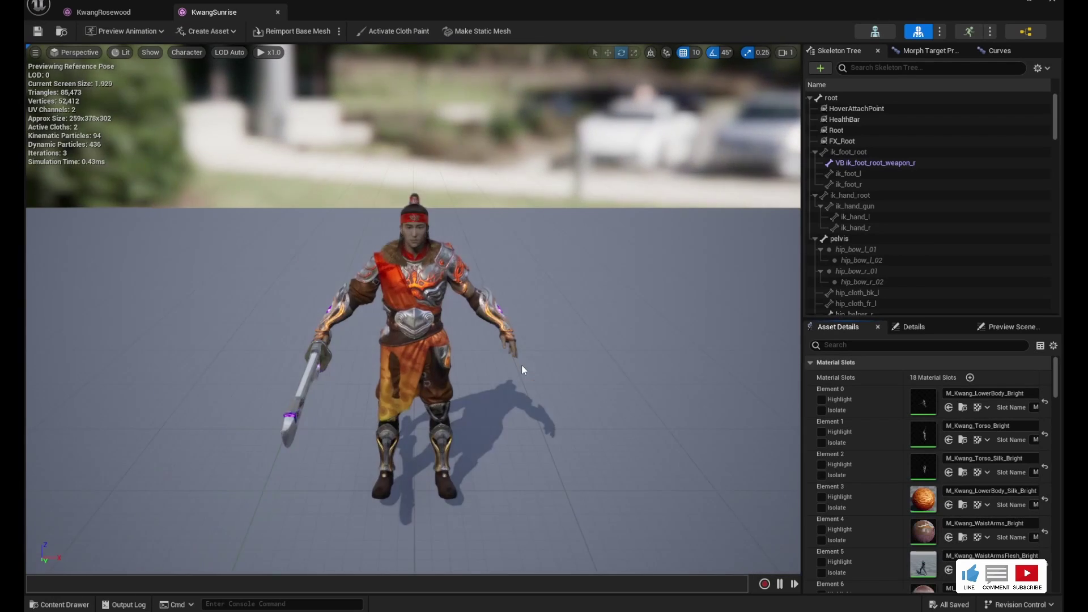
scroll(522, 365, up, 5)
scroll(522, 365, down, 4)
scroll(522, 365, up, 2)
scroll(525, 363, up, 2)
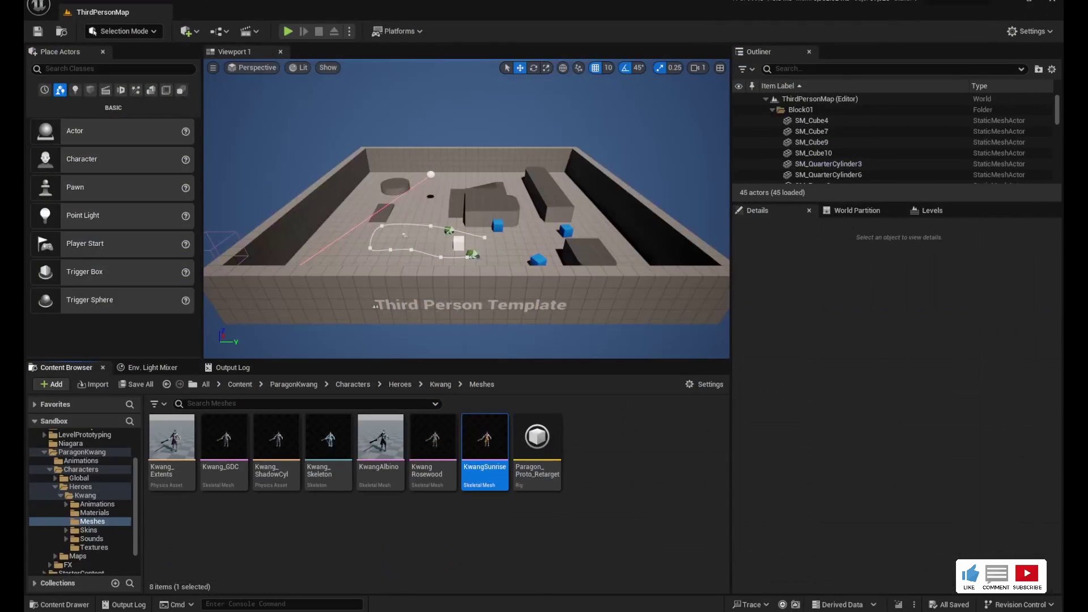
click(273, 569)
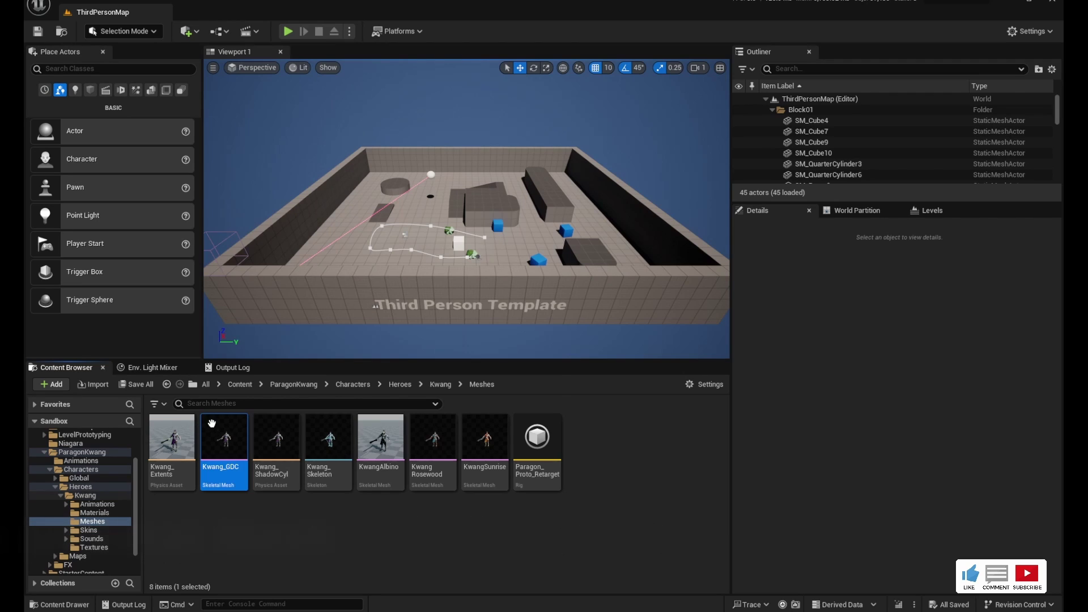
Step: Export the Kwang_GDC mesh through Asset Actions as Kwang_GDC FBX in the Animations folder
right_click(223, 445)
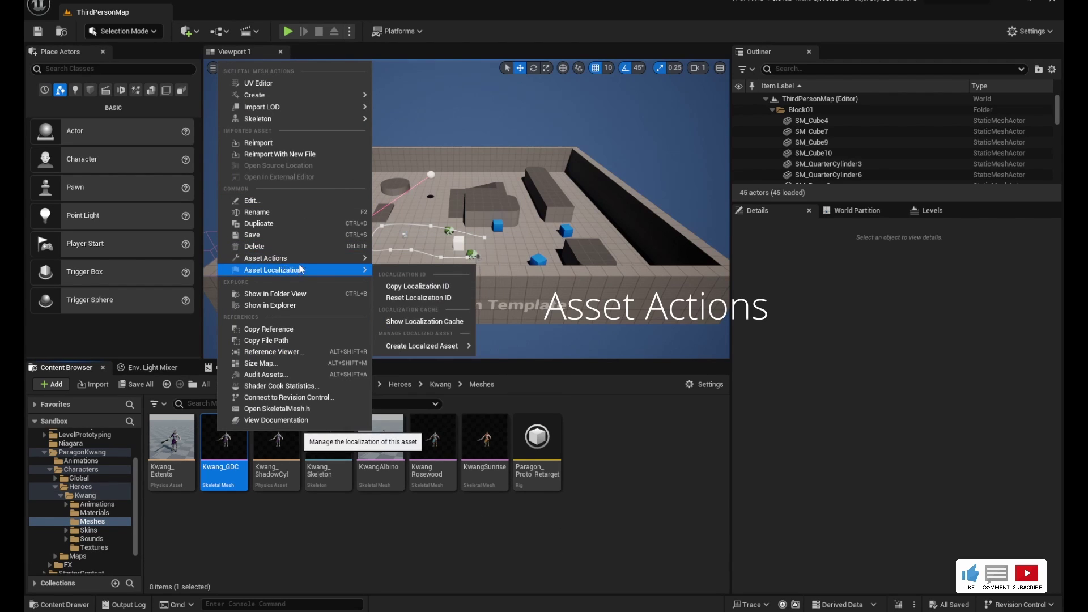
mouse_move(306, 256)
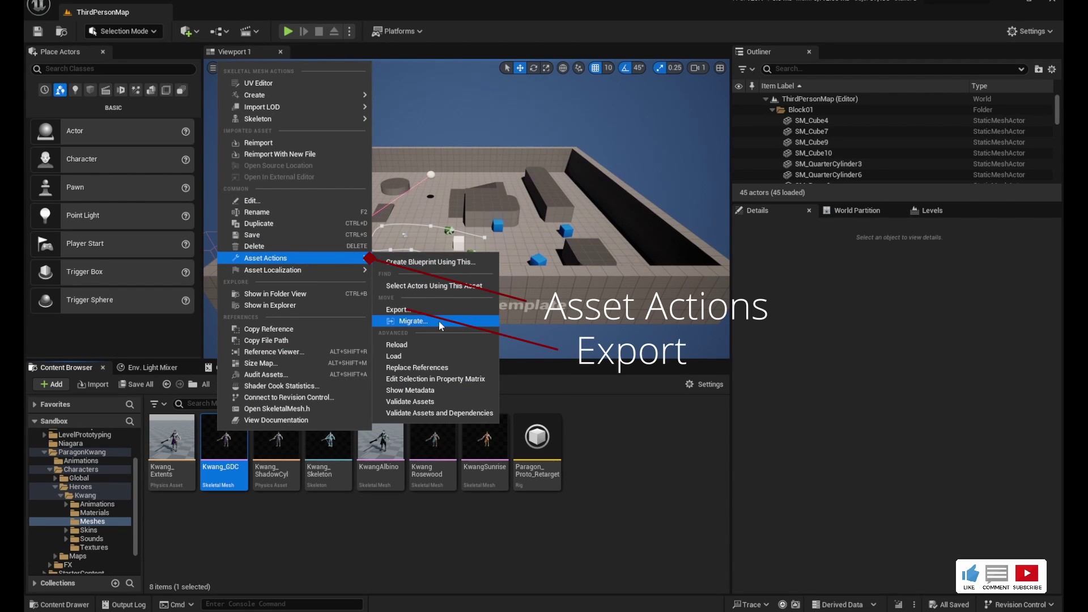
click(399, 309)
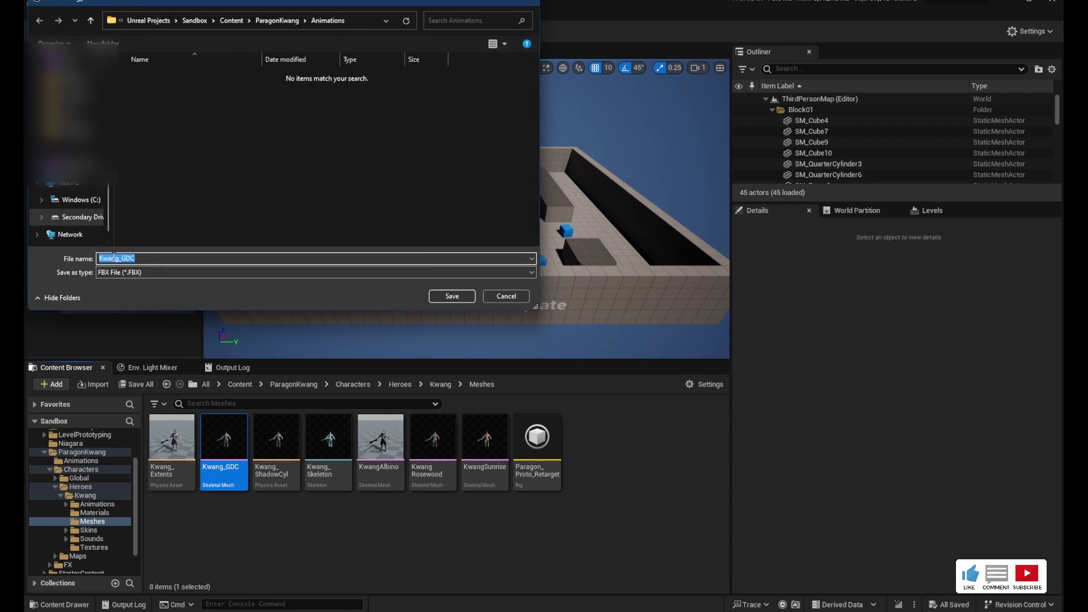
click(451, 297)
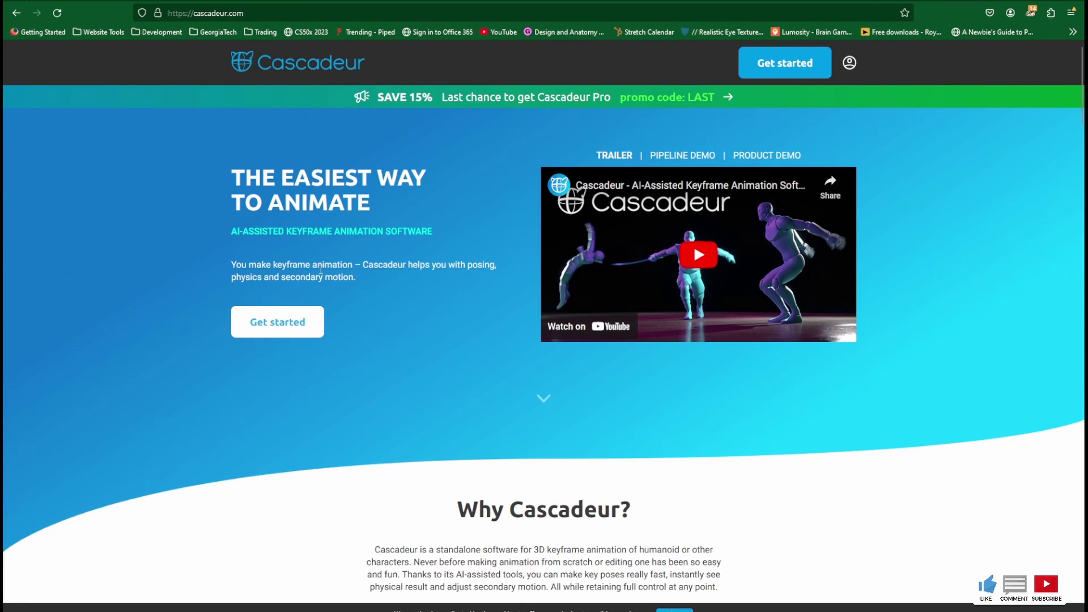
Step: Go to Cascadeur's plans page and choose Get started under the free Basic plan
click(283, 324)
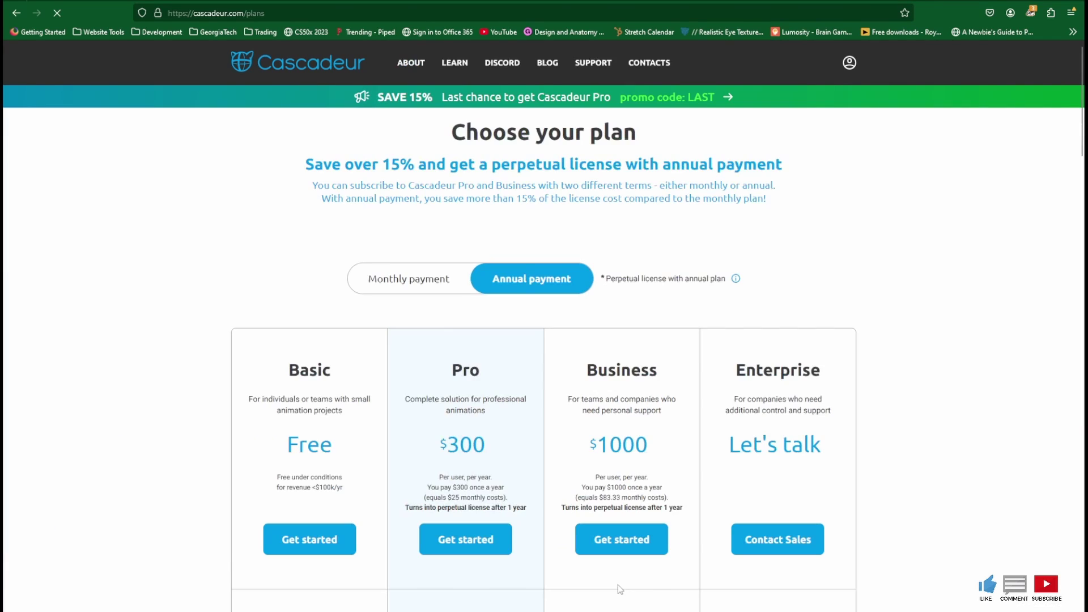
scroll(613, 559, down, 2)
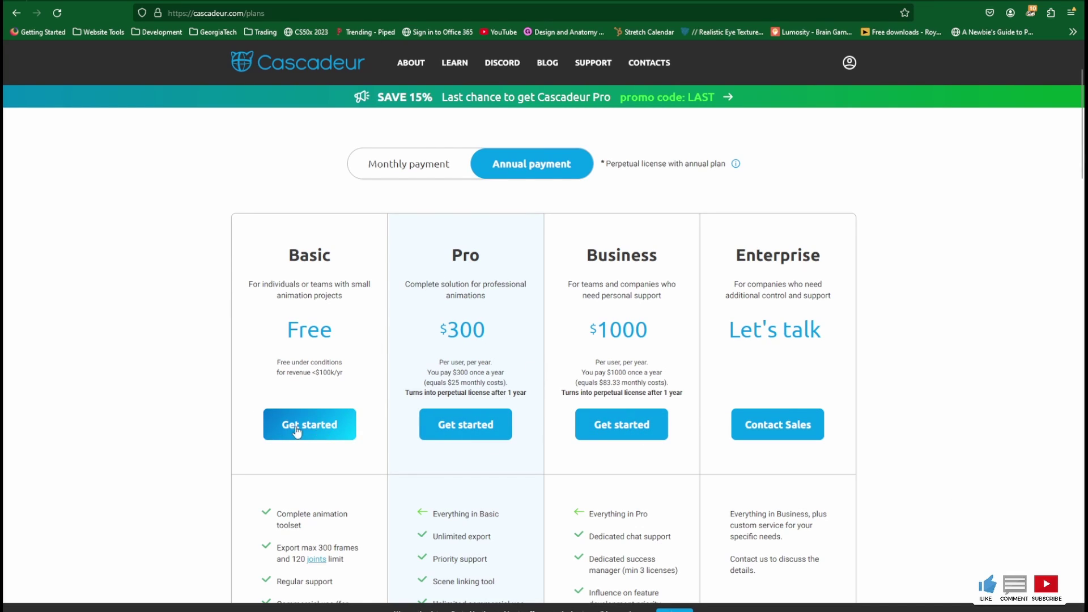
click(321, 429)
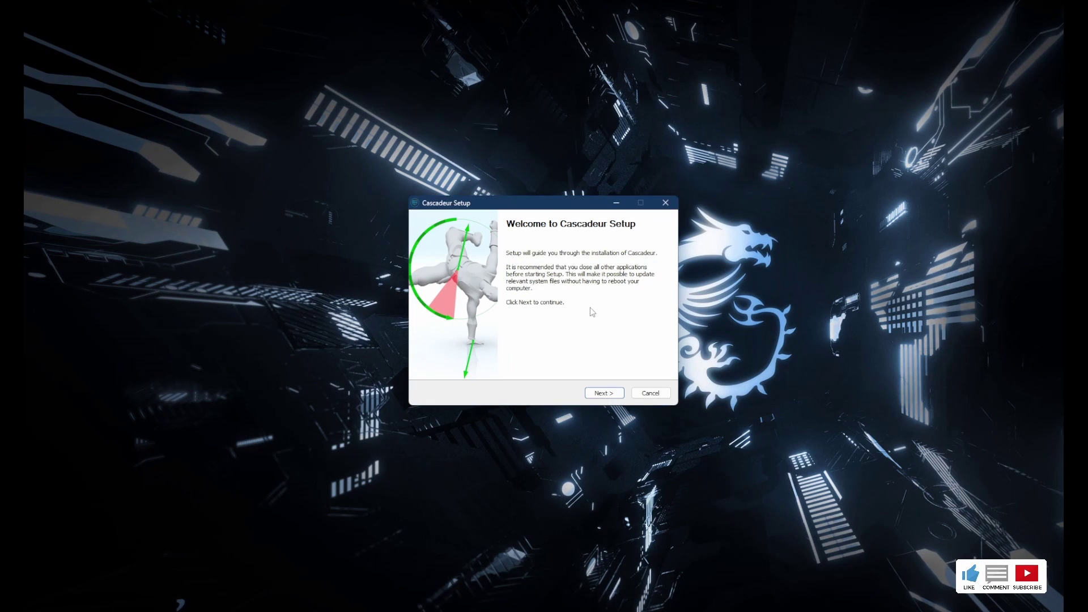
Step: Install Cascadeur to the default location and launch it when setup finishes
click(606, 398)
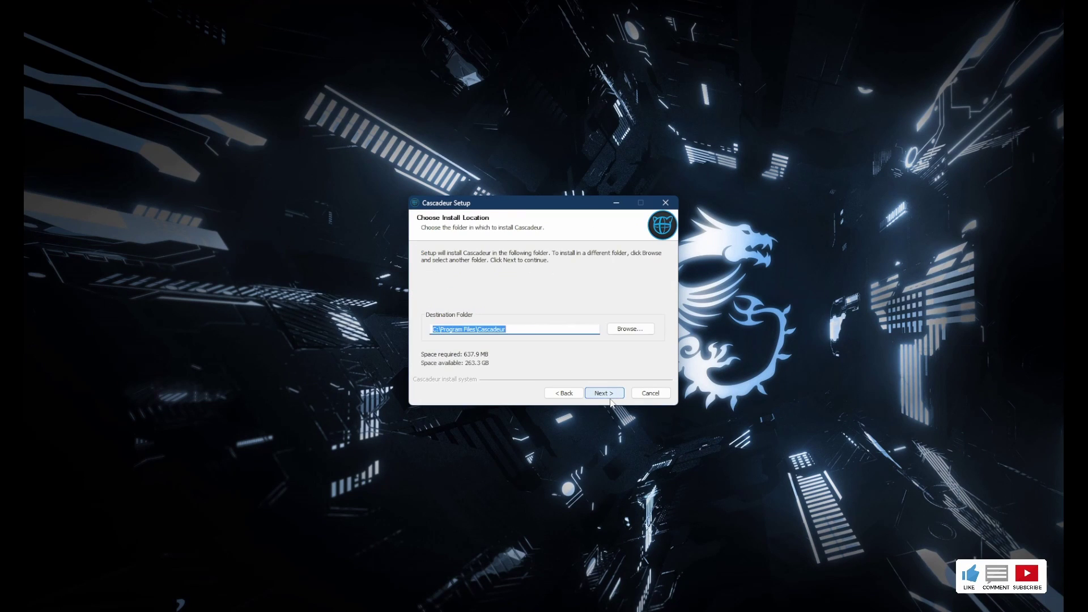
click(610, 399)
click(610, 395)
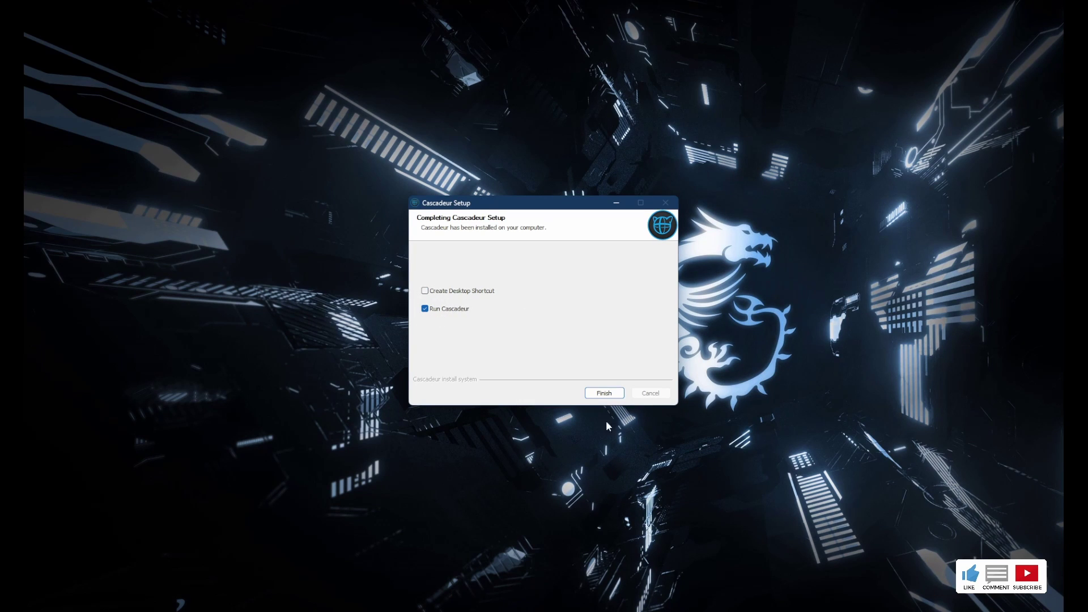
click(604, 393)
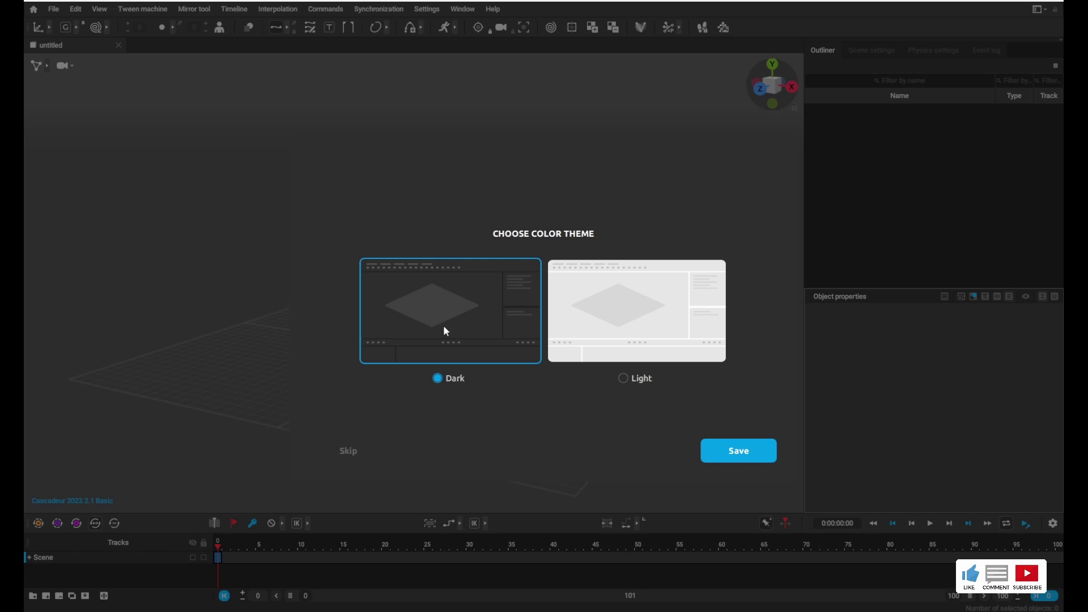
Step: Save the Dark colour theme and start a New scene from the welcome window
click(734, 450)
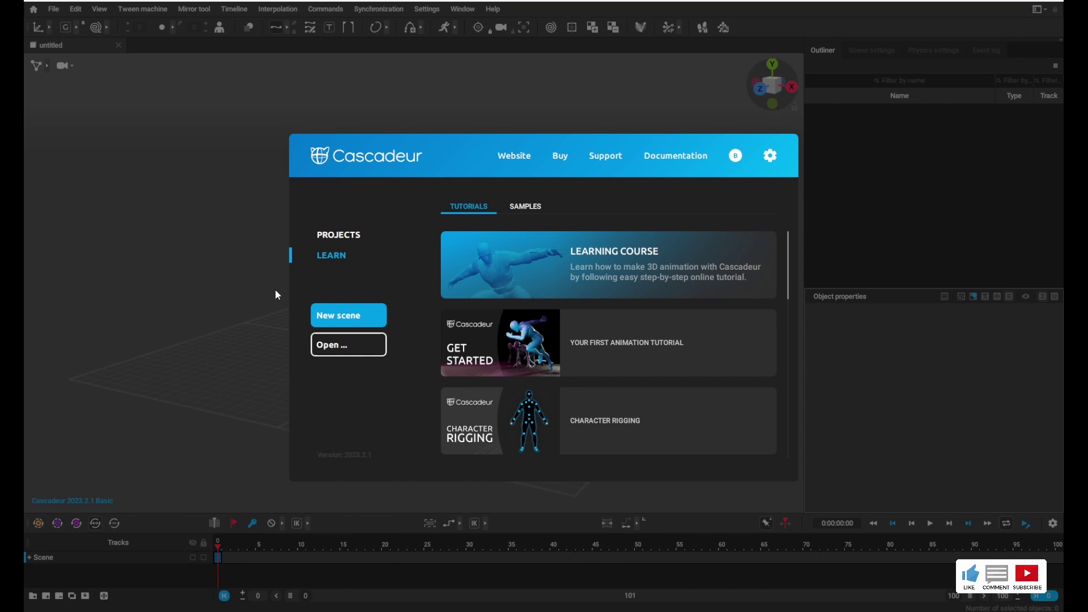
click(340, 315)
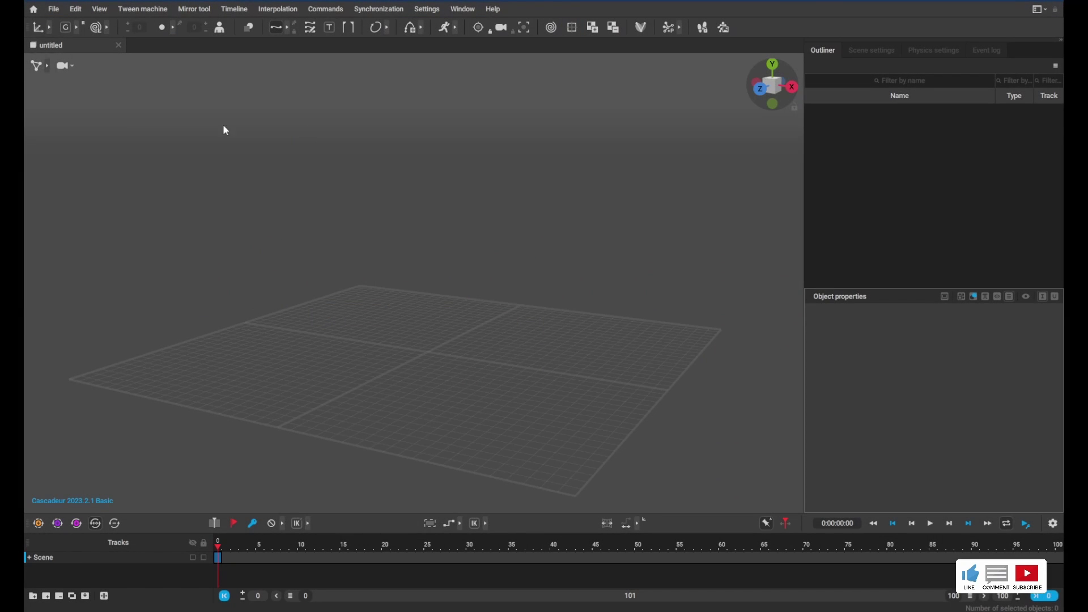
Step: Import the Kwang_GDC.FBX model into the scene from the File menu
click(52, 10)
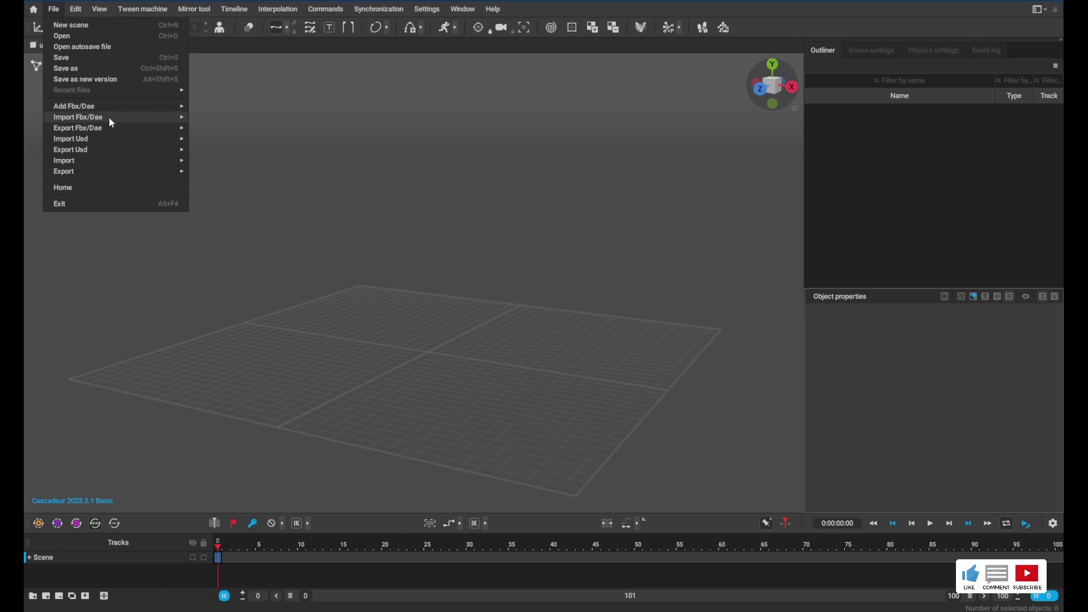
mouse_move(114, 117)
click(210, 147)
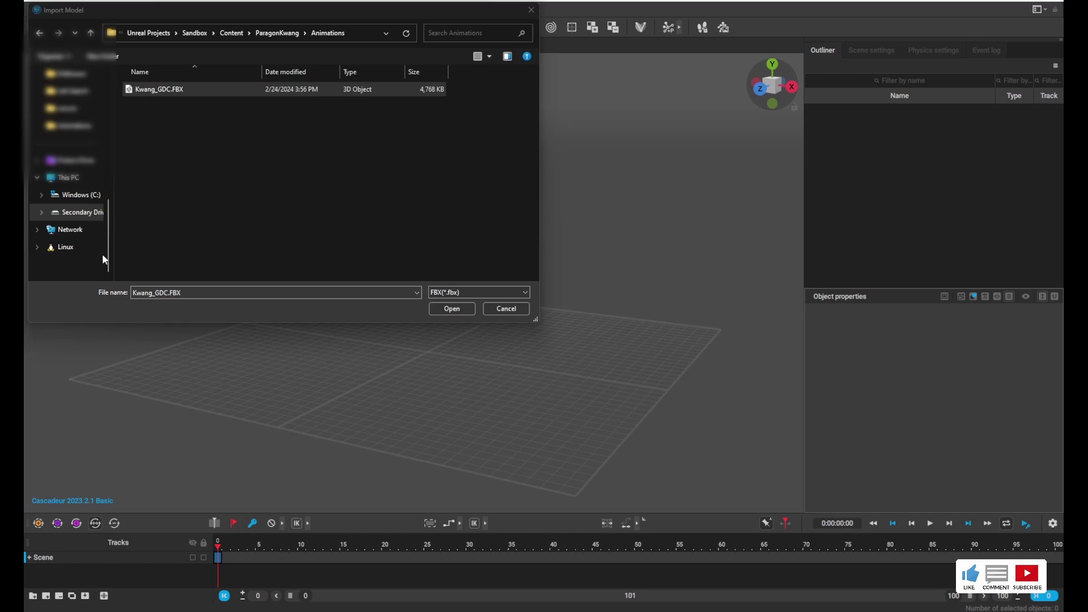
double_click(150, 92)
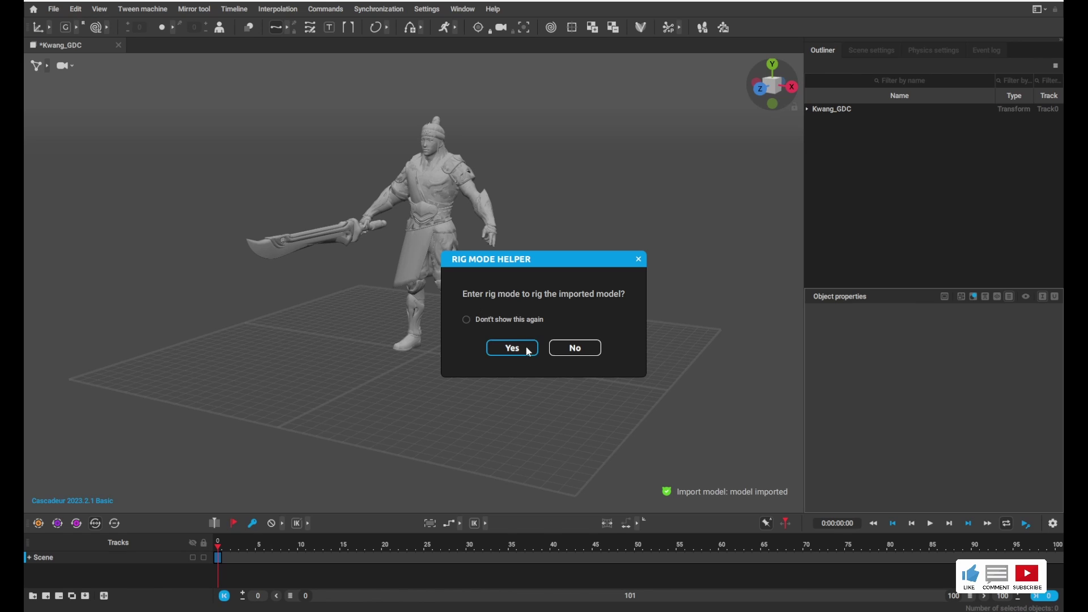
Step: Enter rig mode, launch the Quick Rigging Tool, and dismiss the partial-recognition warning
click(512, 348)
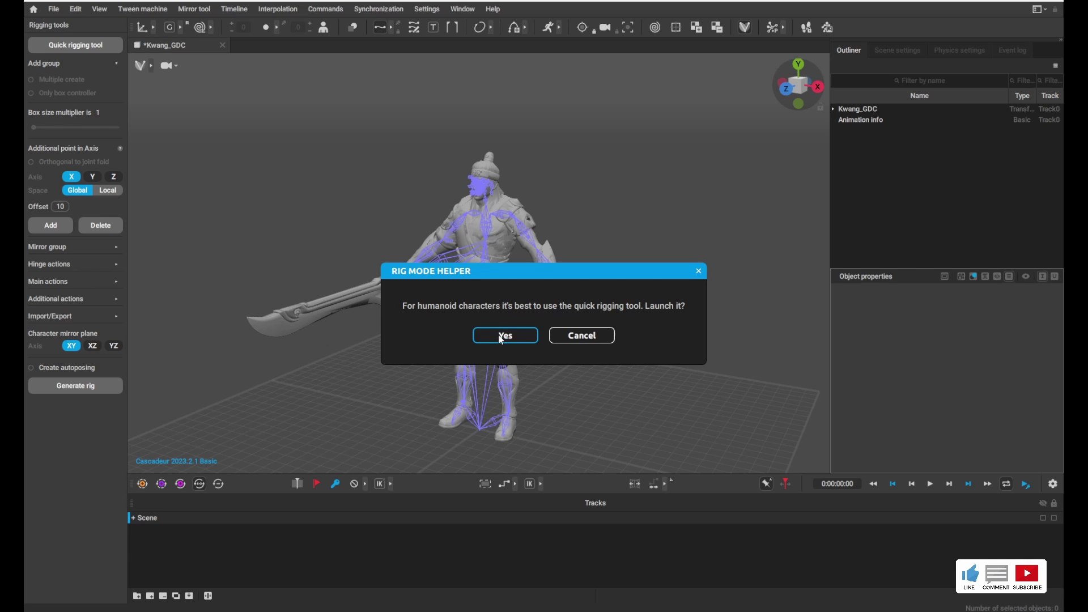
click(505, 335)
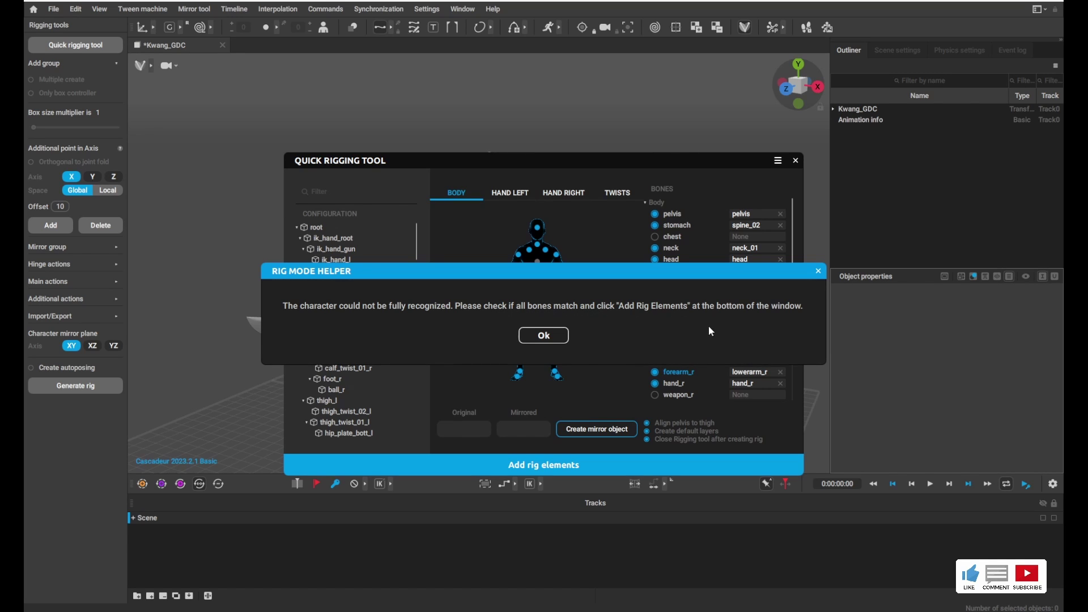
click(558, 338)
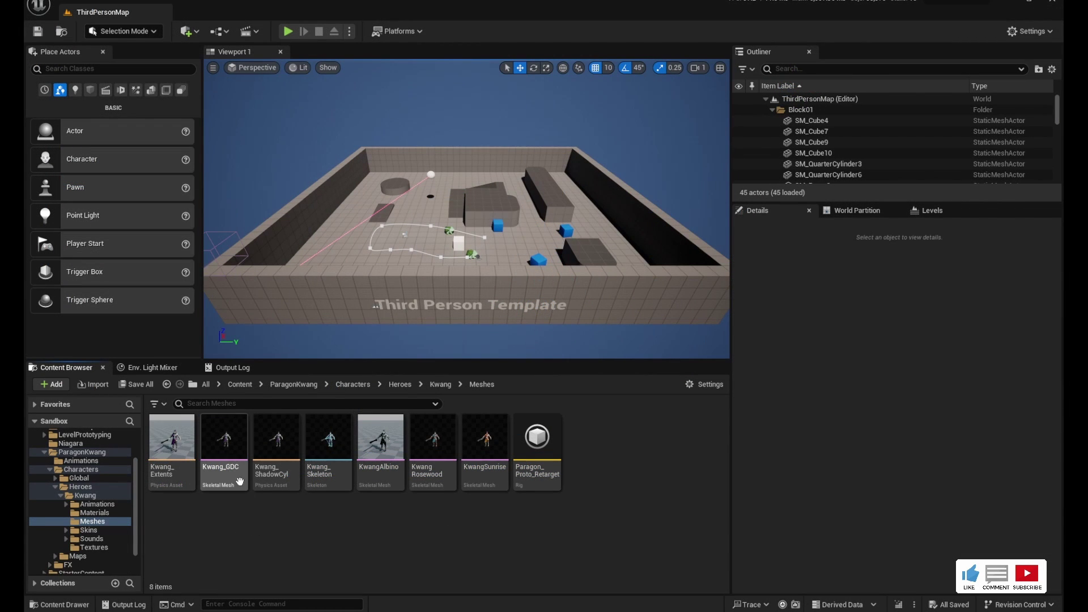
Step: Open Kwang_GDC and its Kwang_Skeleton editor, then scroll through the bone hierarchy
click(230, 445)
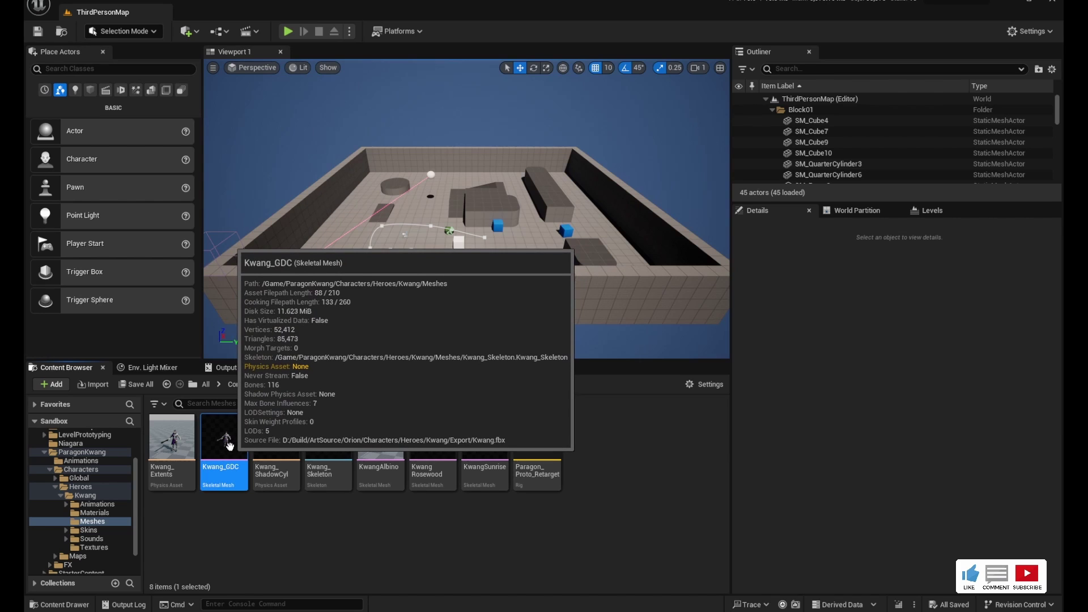
double_click(229, 444)
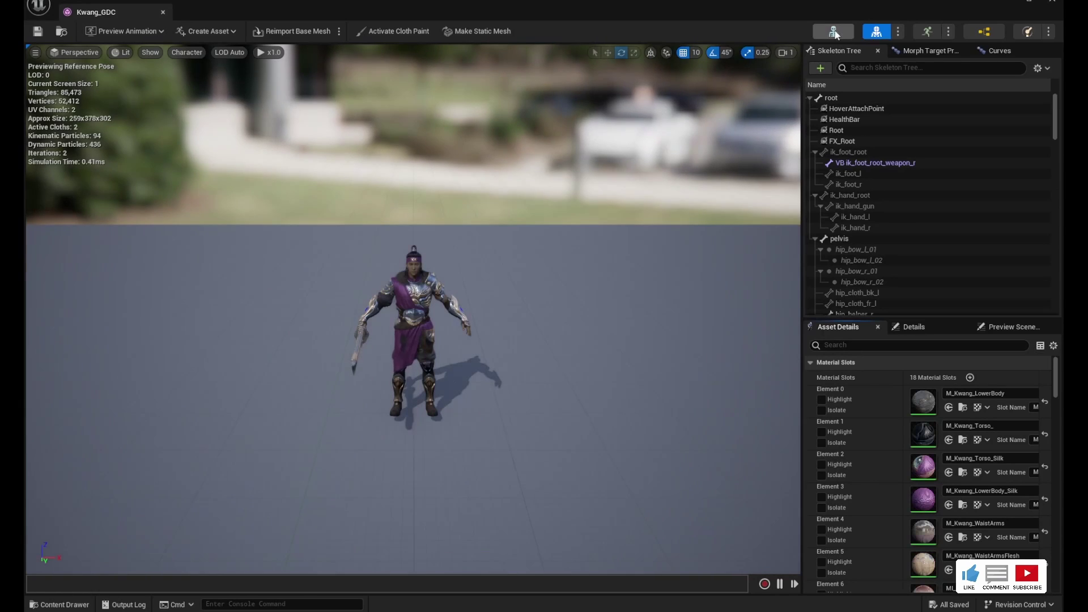
click(833, 32)
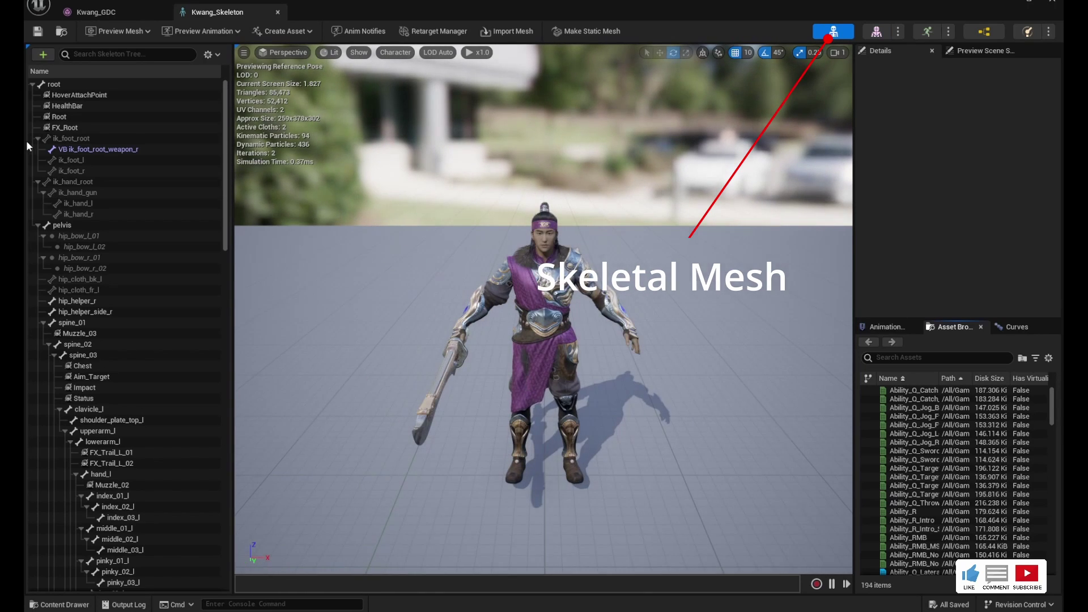
scroll(130, 331, down, 5)
scroll(131, 331, down, 6)
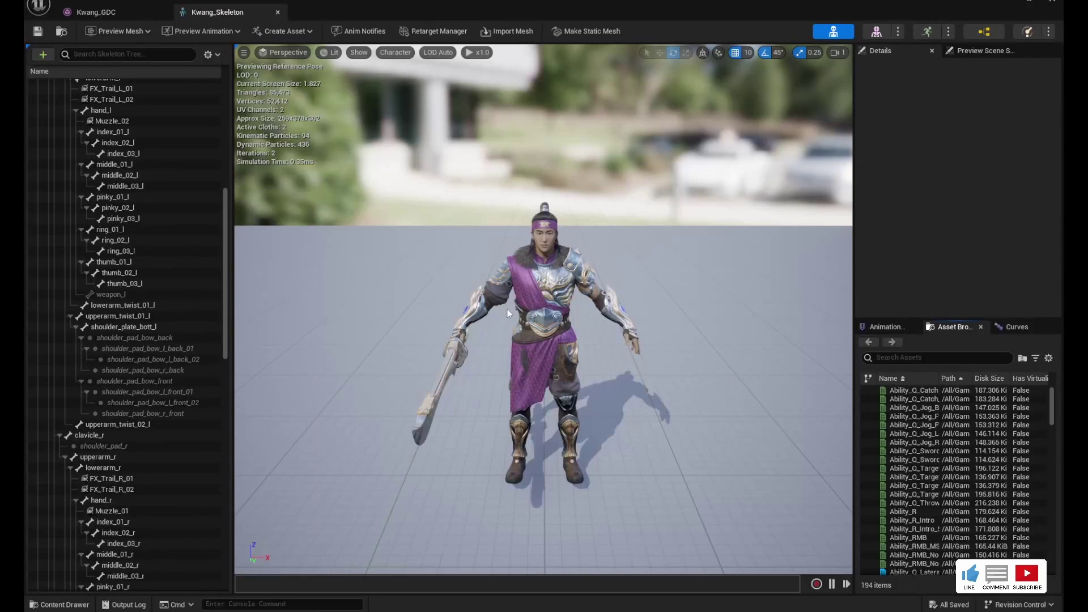
scroll(508, 308, up, 2)
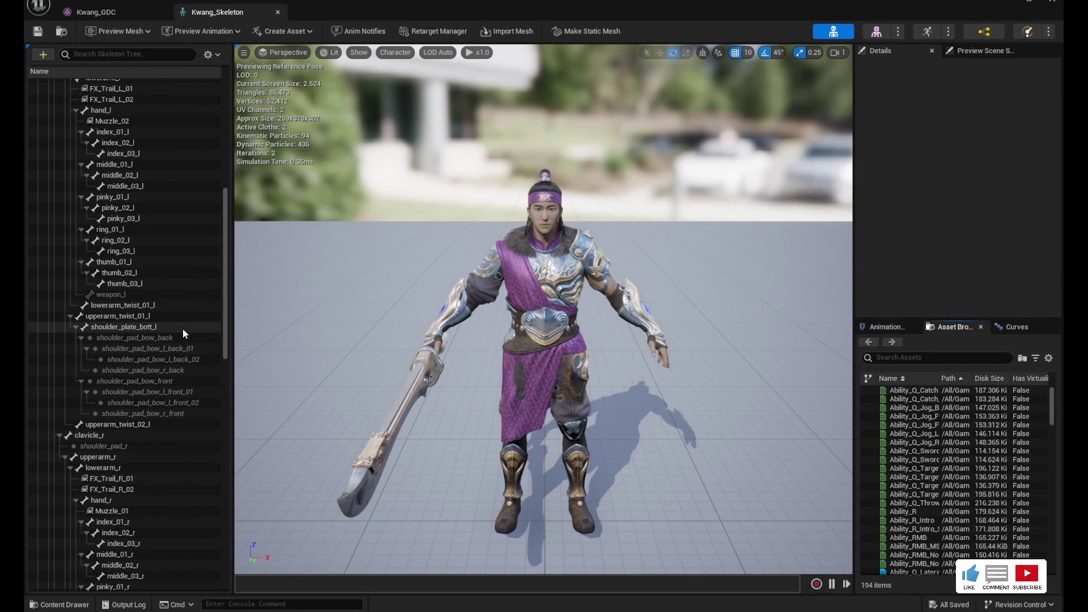
scroll(136, 346, down, 6)
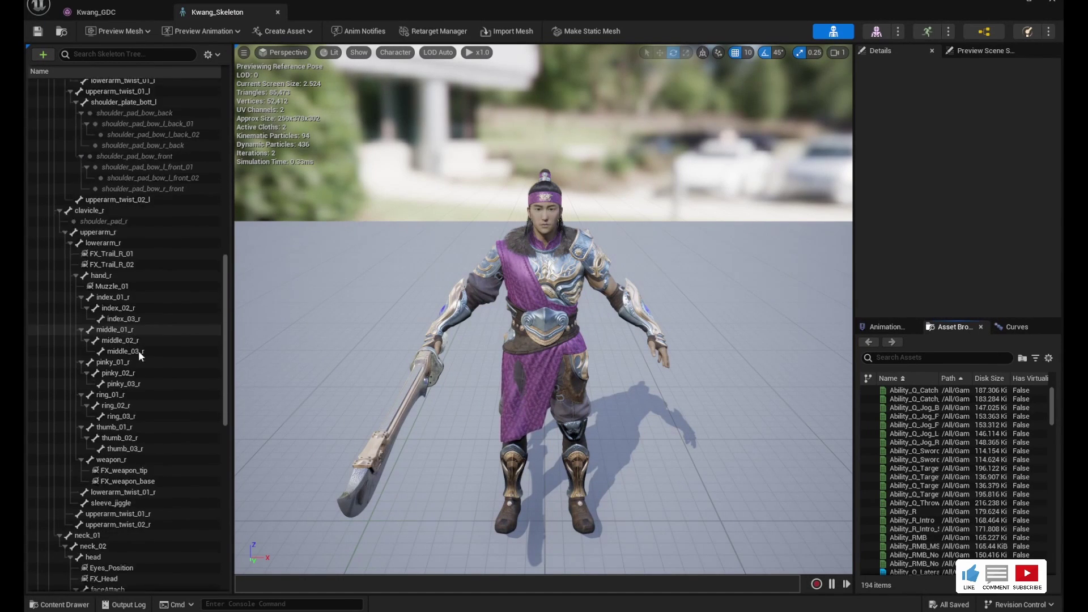
scroll(138, 350, down, 12)
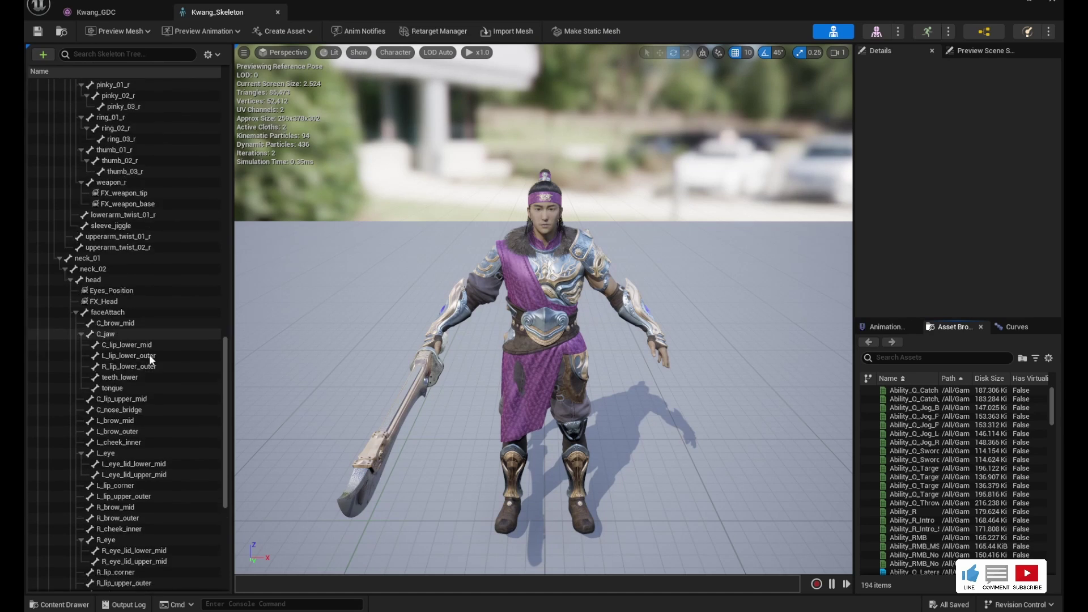
scroll(146, 355, up, 5)
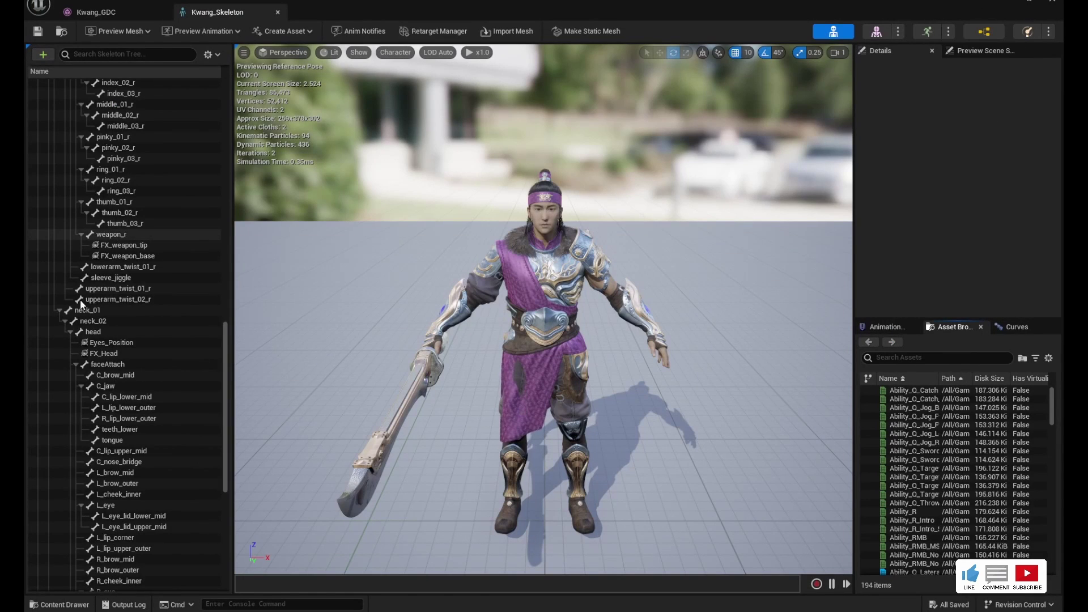
scroll(91, 451, down, 2)
scroll(92, 451, up, 15)
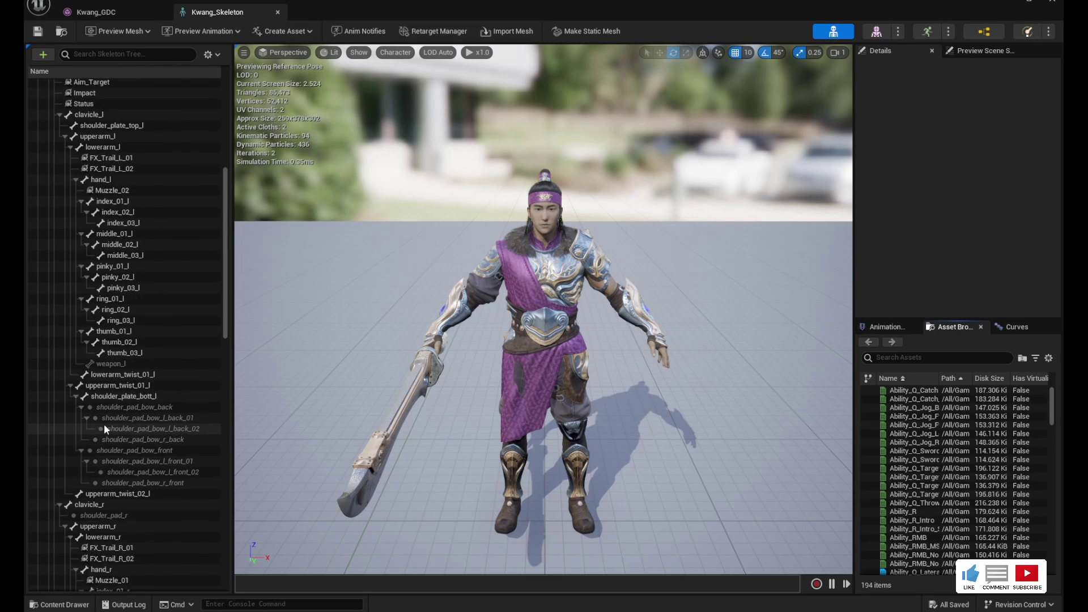
scroll(104, 423, up, 6)
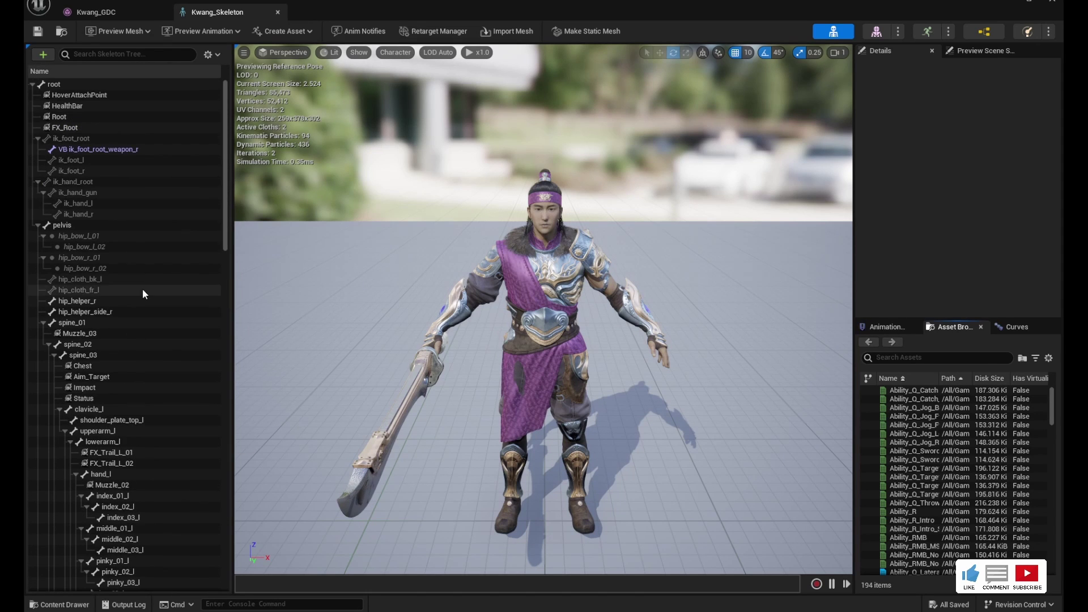
Step: Inspect the spine_01, spine_02 and spine_03 bones, viewing the character from the side
click(103, 321)
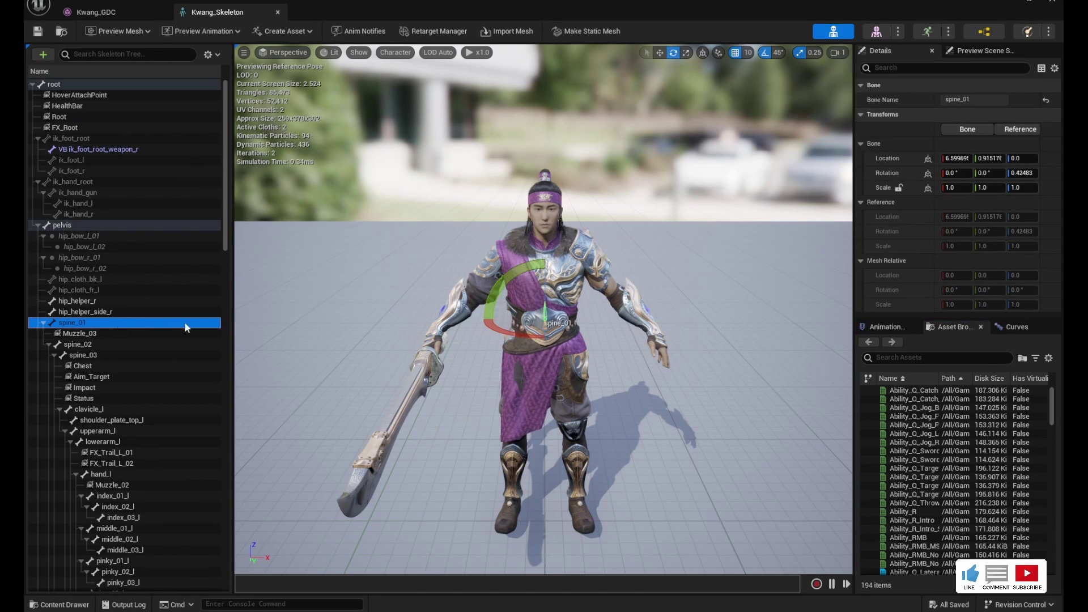
click(91, 343)
click(109, 354)
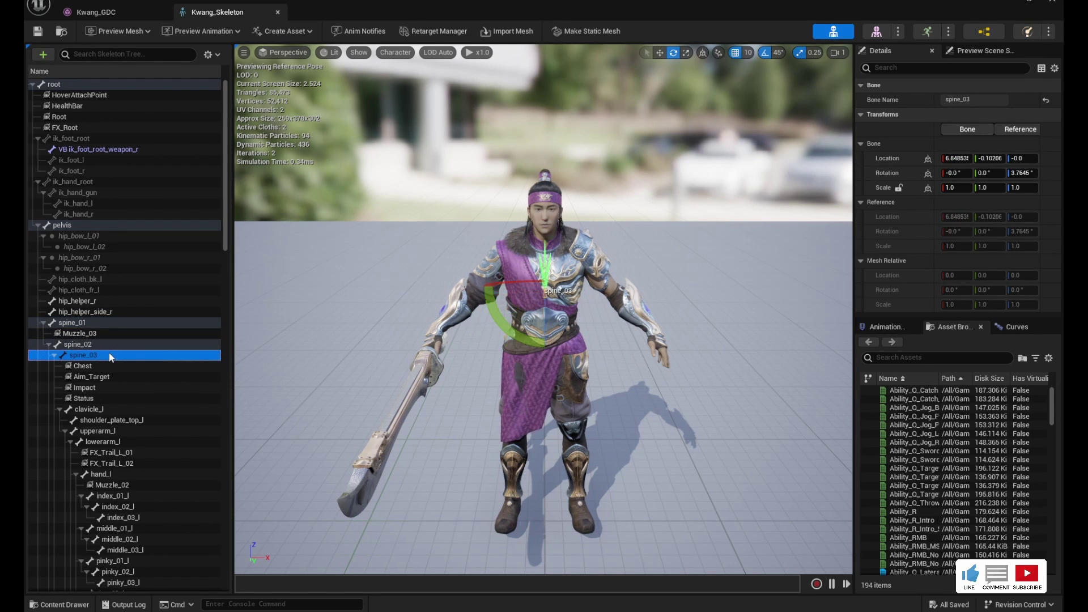
alt+drag(533, 290, 499, 266)
scroll(488, 284, up, 5)
scroll(539, 265, down, 4)
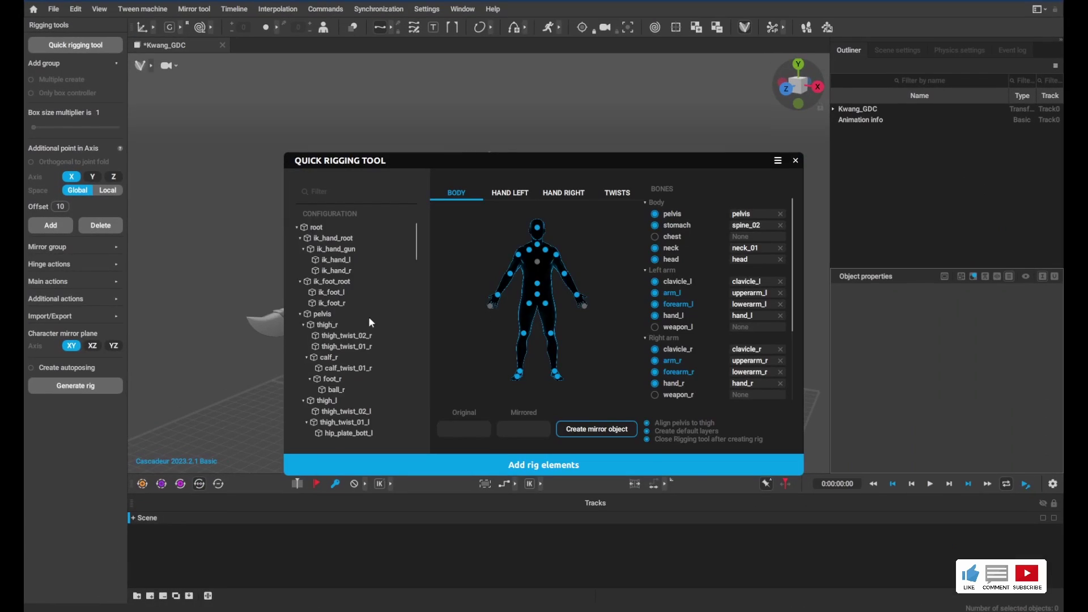
Step: Filter the bone list for 'spine' and assign spine_03 to the chest slot
scroll(370, 321, down, 10)
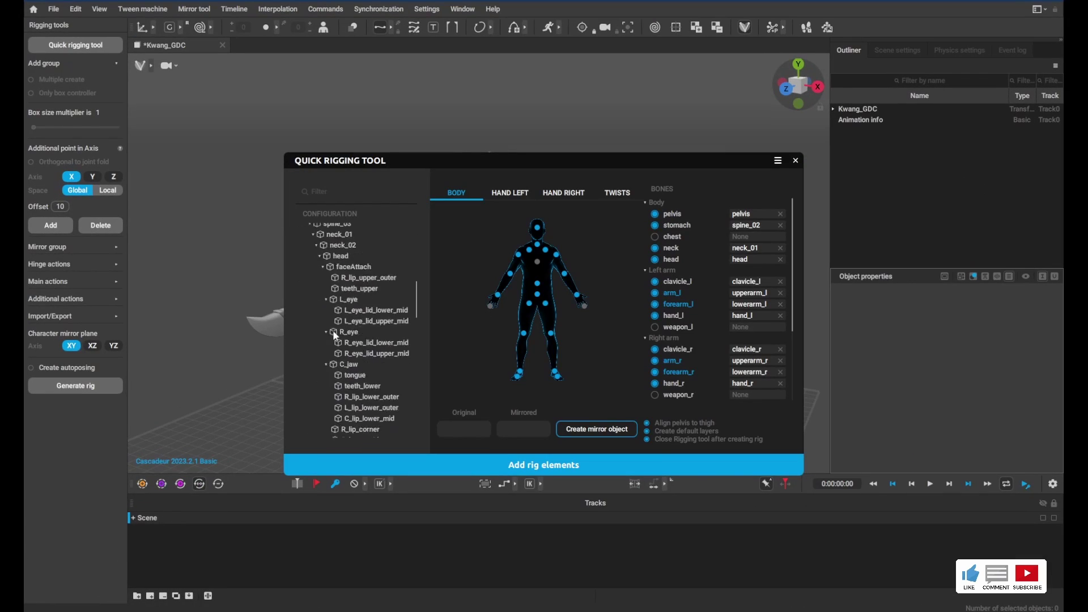
click(319, 191)
text(spine)
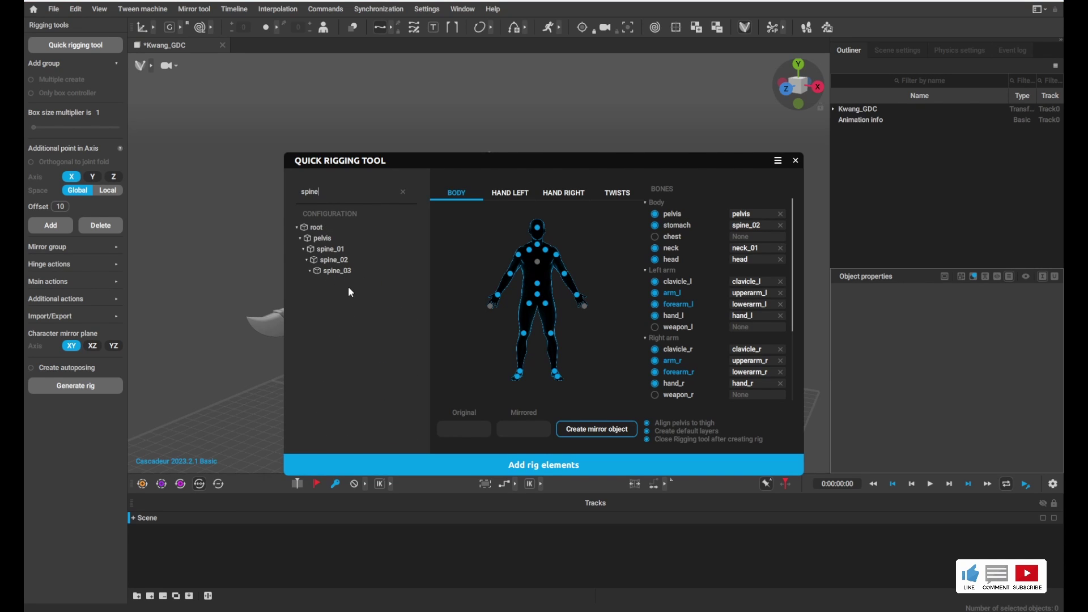
click(331, 271)
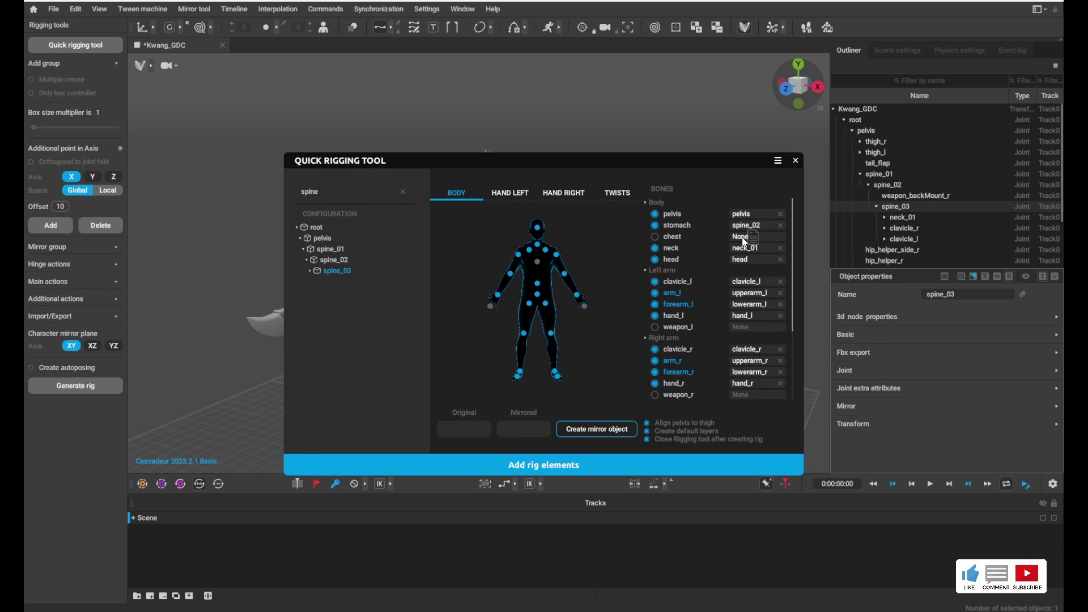
drag(744, 241, 743, 242)
Step: Review the left hand, right hand and twist mappings, then add rig elements to Kwang
click(518, 194)
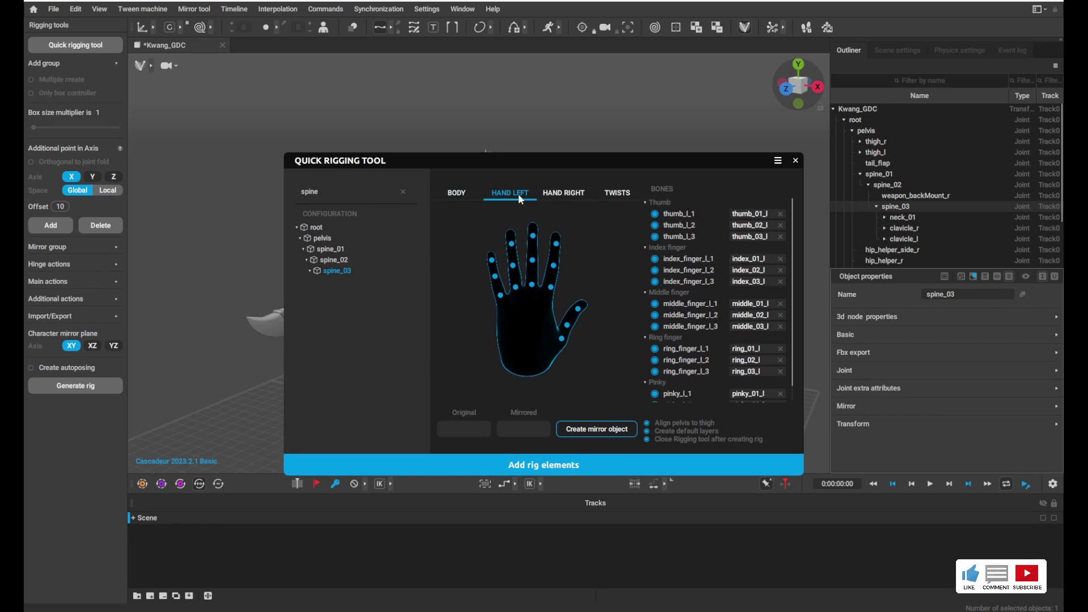
click(559, 194)
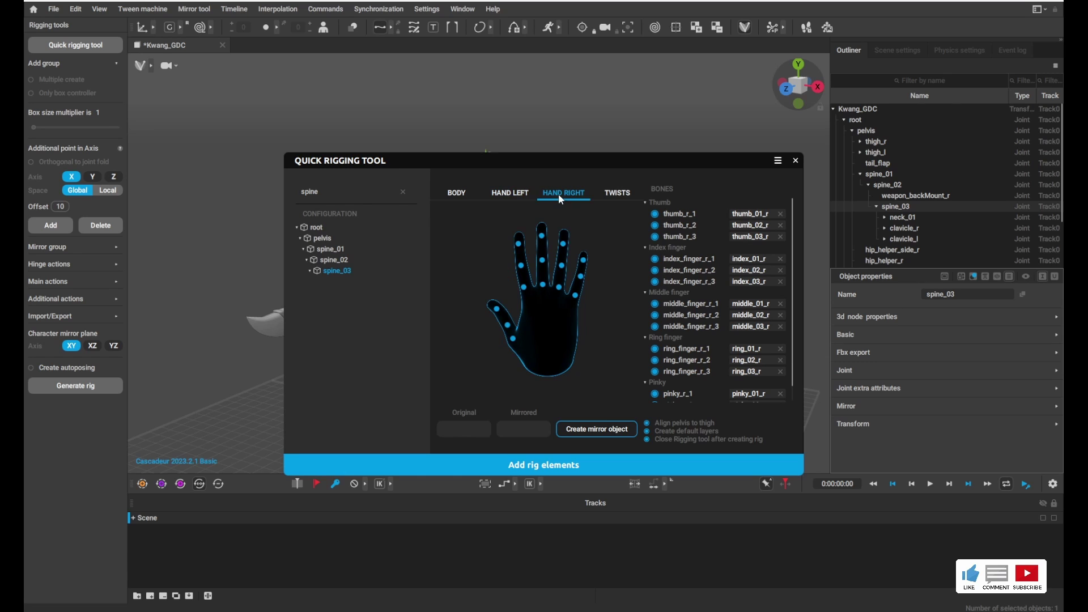
click(609, 196)
click(555, 195)
click(453, 196)
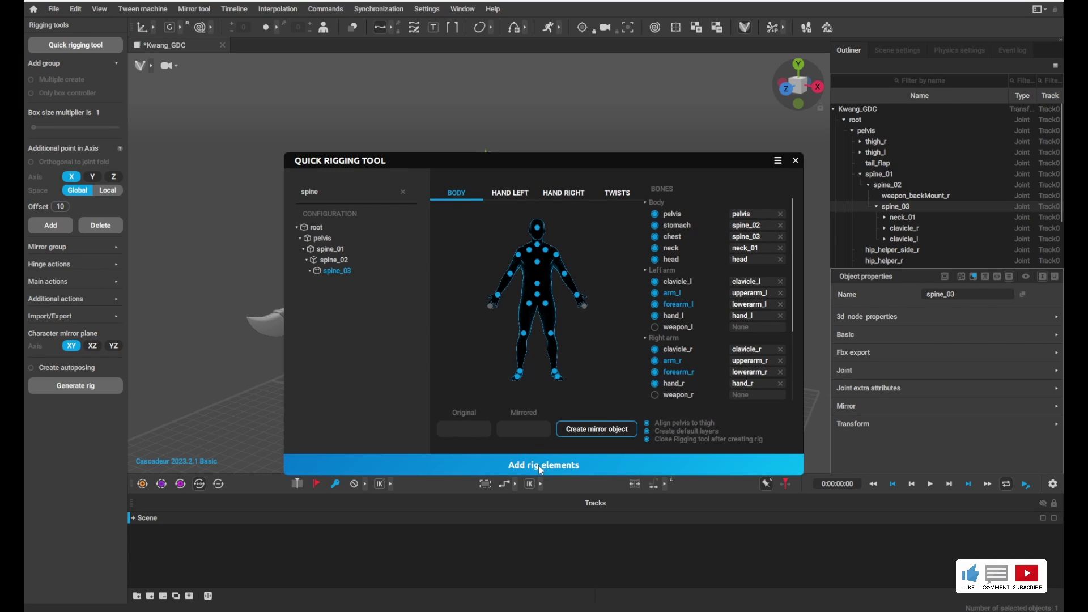
click(576, 463)
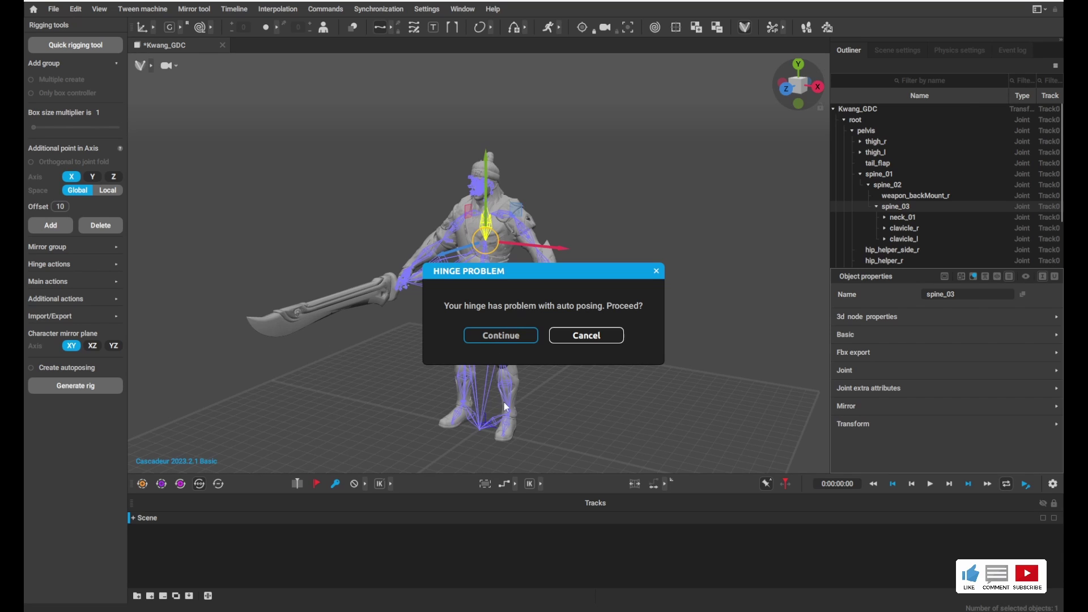
Step: Continue past the hinge auto-posing warning to generate Kwang_GDC's rig
click(497, 339)
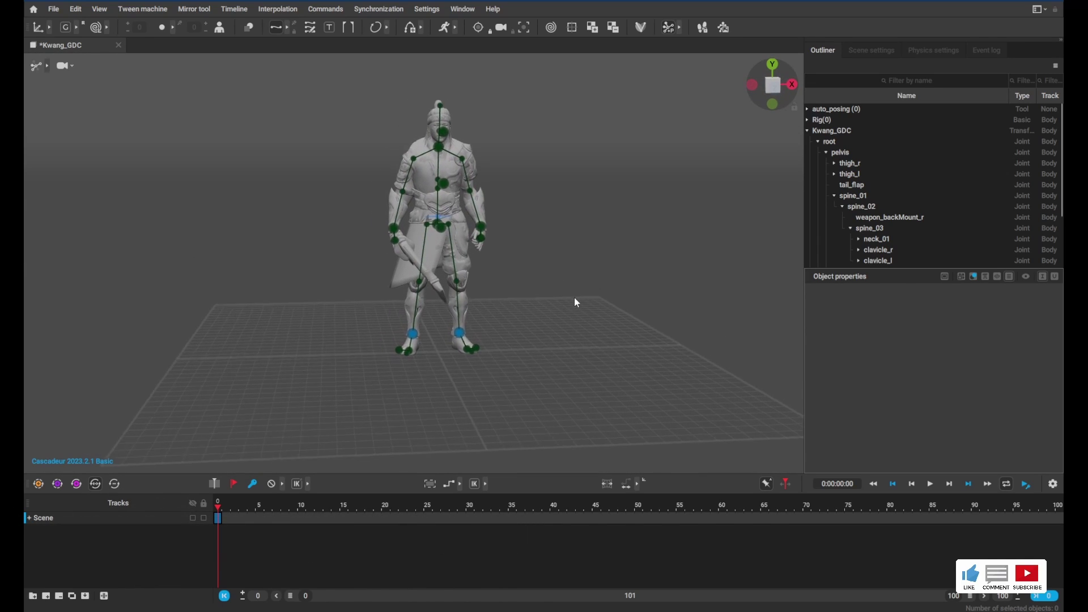
right_drag(630, 366, 605, 353)
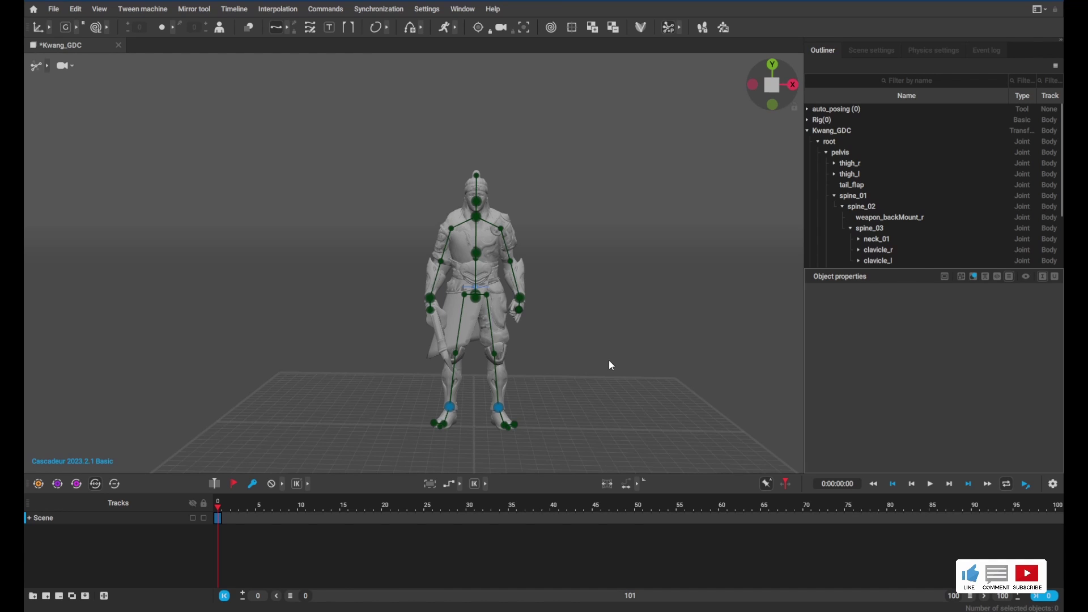
scroll(610, 365, down, 3)
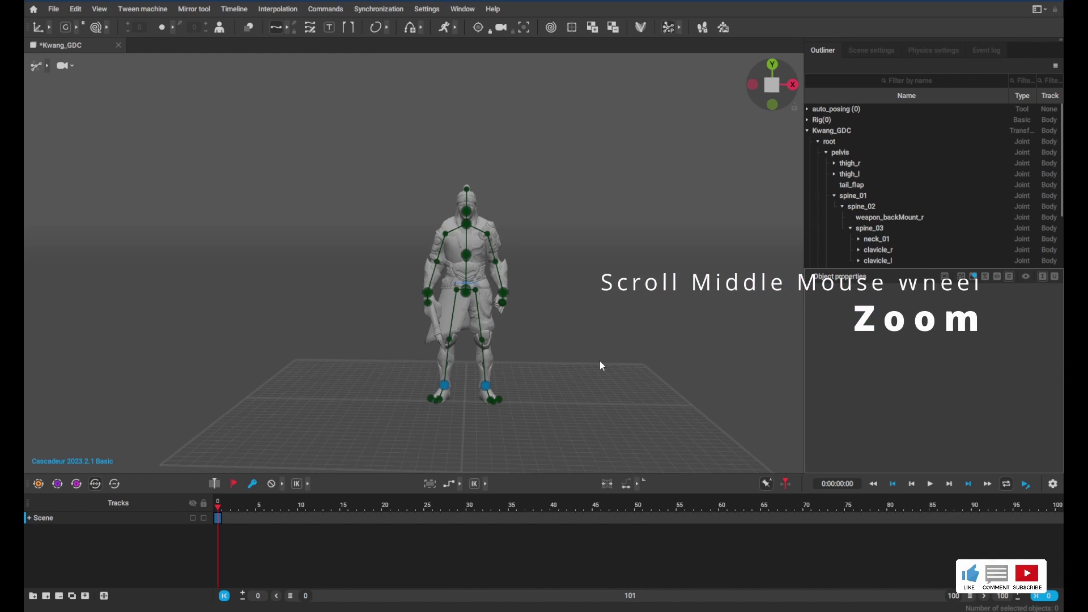
scroll(601, 367, up, 5)
scroll(601, 368, down, 5)
scroll(598, 366, up, 3)
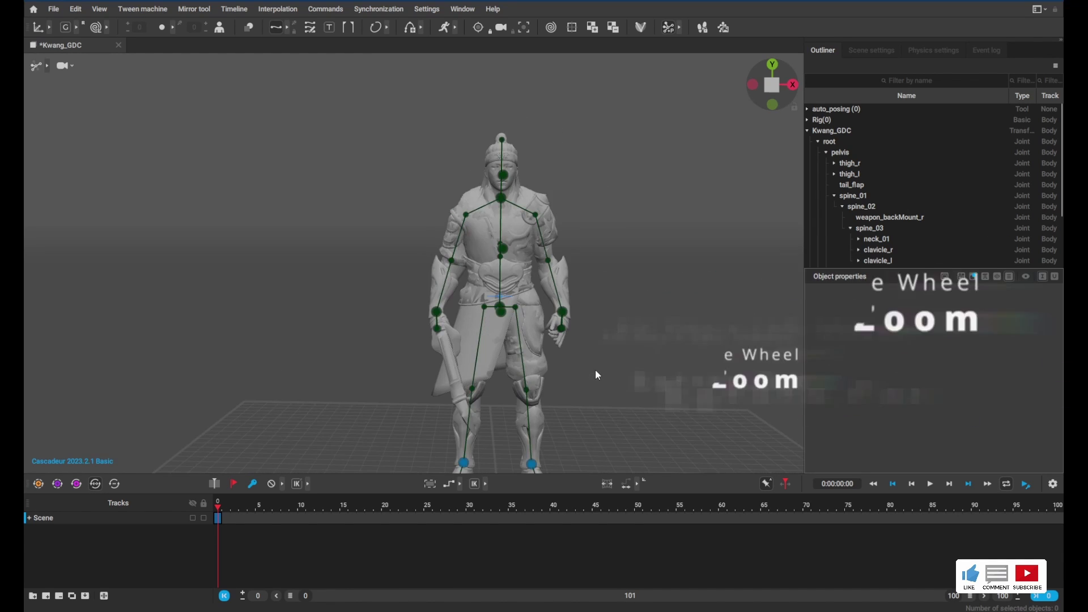
scroll(596, 370, up, 3)
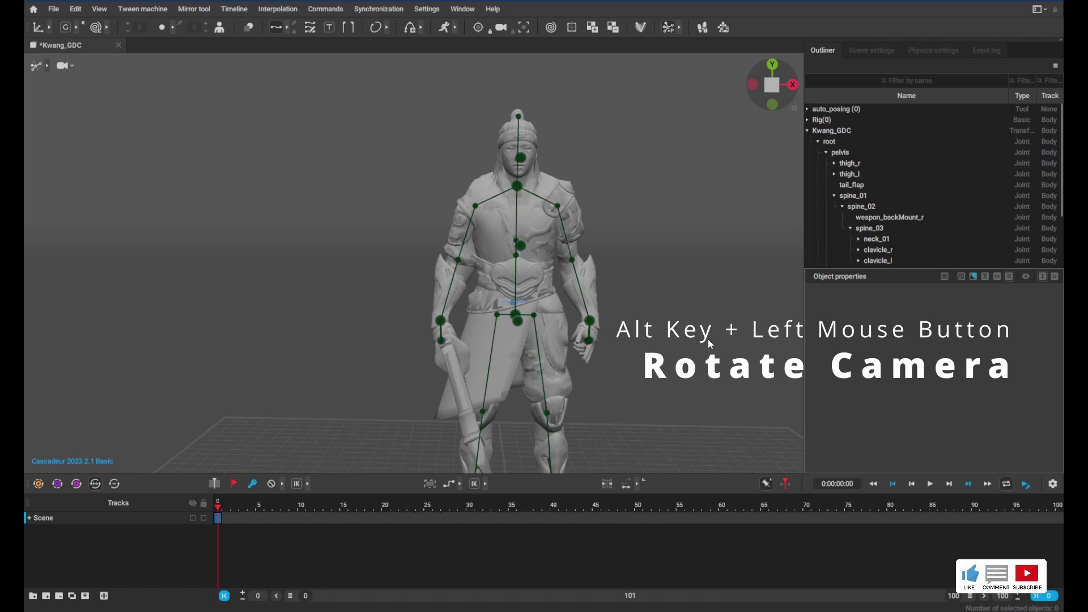
alt+drag(678, 322, 673, 299)
alt+middle_drag(715, 381, 655, 347)
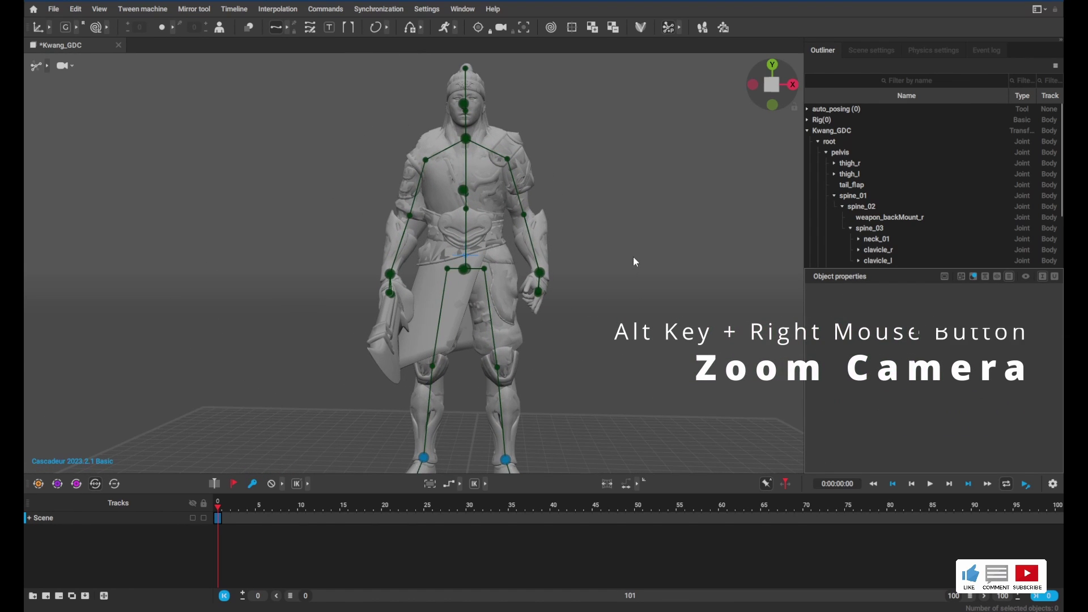
alt+right_drag(633, 256, 623, 295)
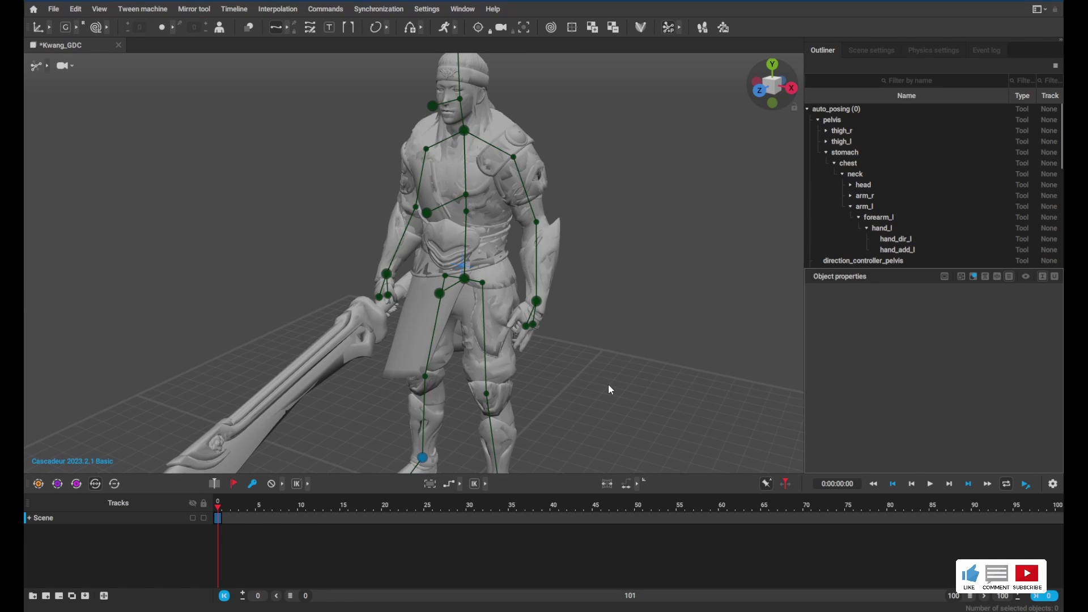
Step: Swing the left hand to bring the sword level, then further left
alt+right_drag(595, 365, 602, 376)
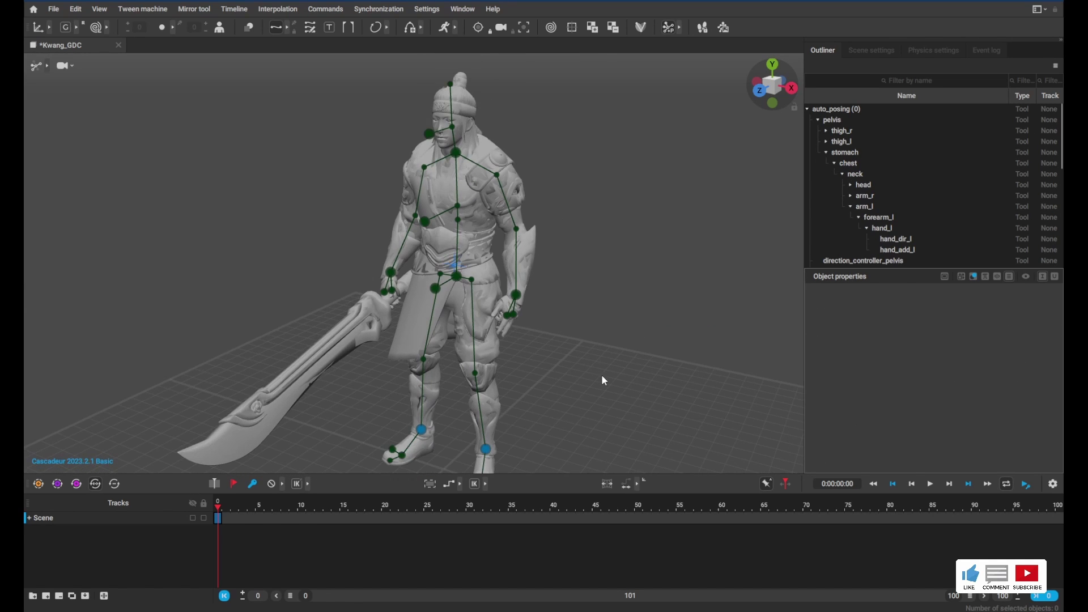
click(515, 300)
alt+drag(670, 290, 611, 266)
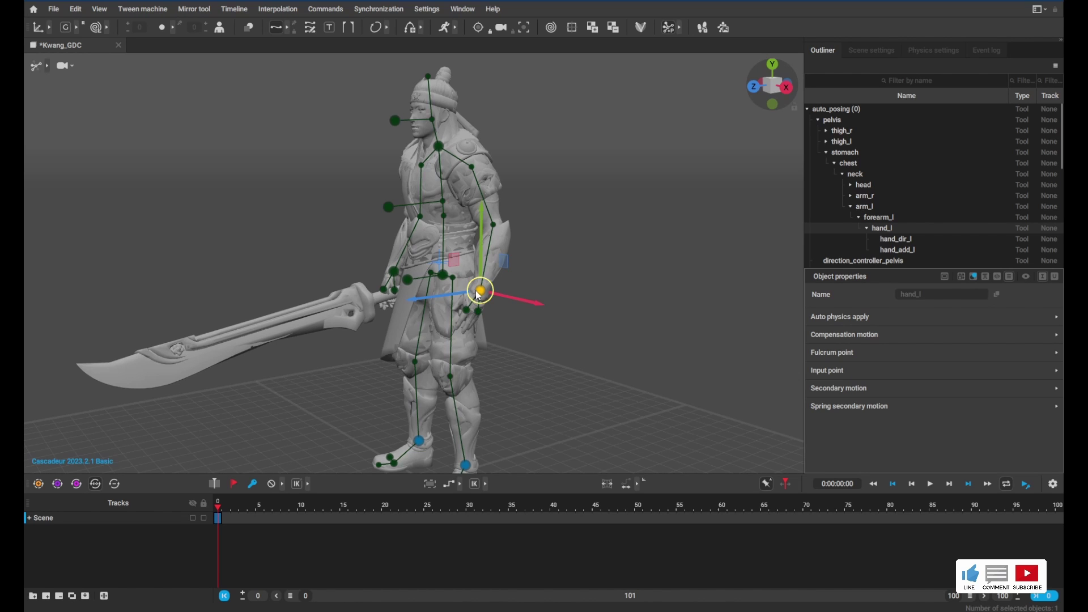
drag(478, 294, 333, 256)
right_drag(525, 226, 689, 286)
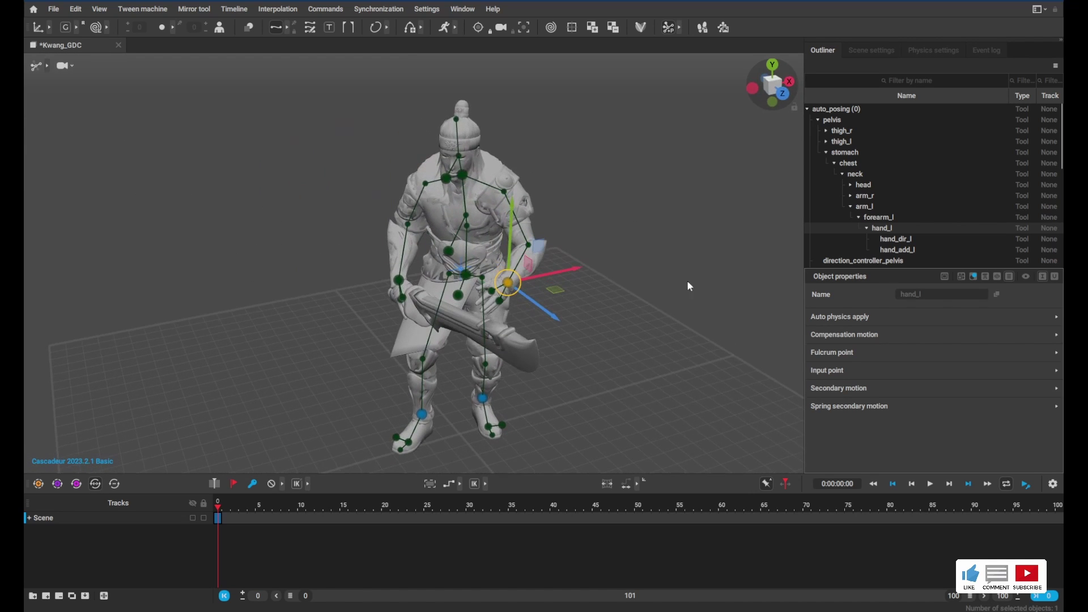
drag(507, 283, 543, 212)
Step: Move the left foot outward to widen the stance
right_drag(667, 291, 572, 271)
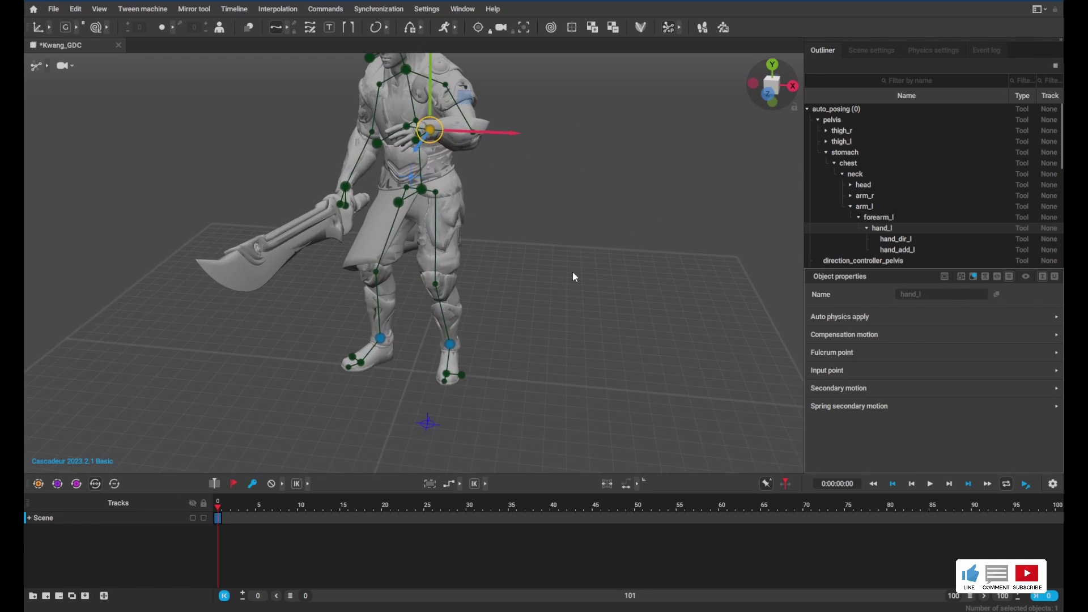
click(450, 344)
drag(450, 344, 570, 324)
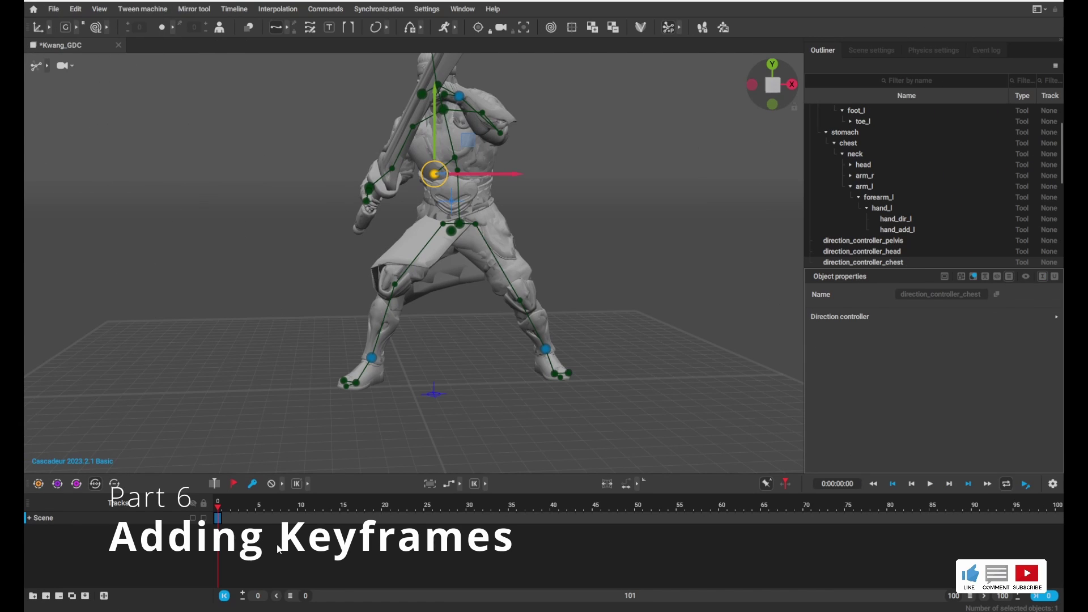
Step: Move the playhead to frame 20 and add a keyframe there
mouse_move(215, 522)
mouse_down()
mouse_move(239, 525)
mouse_move(217, 521)
mouse_up()
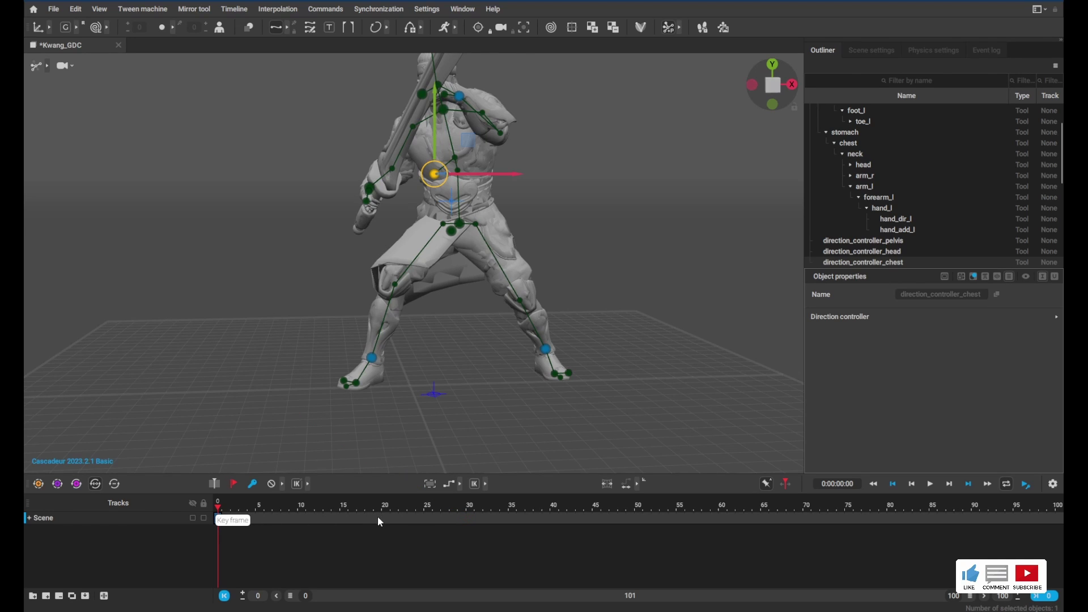
drag(380, 521, 383, 518)
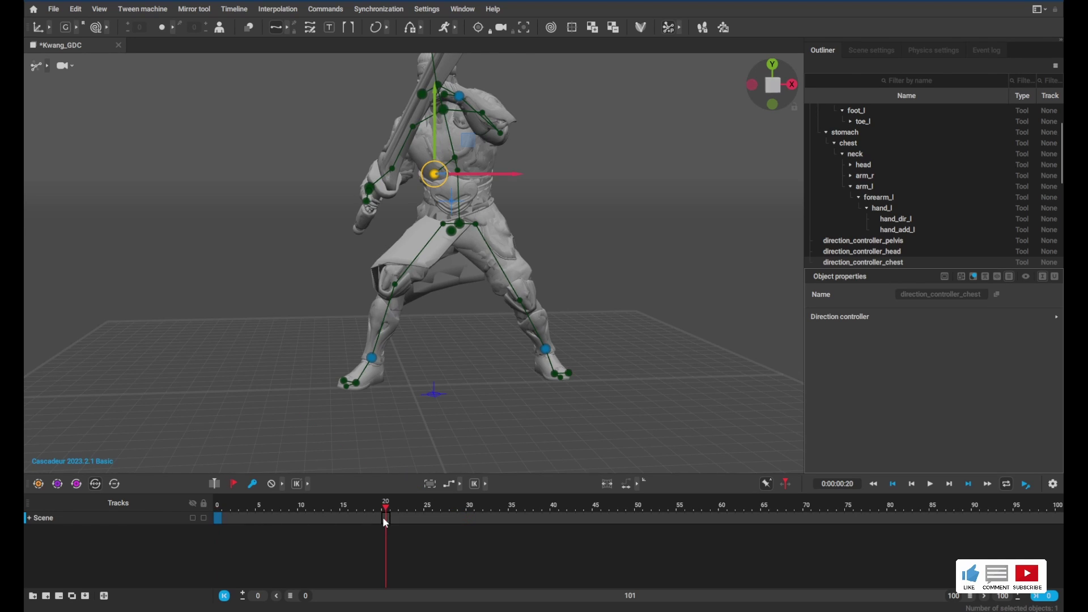
click(256, 484)
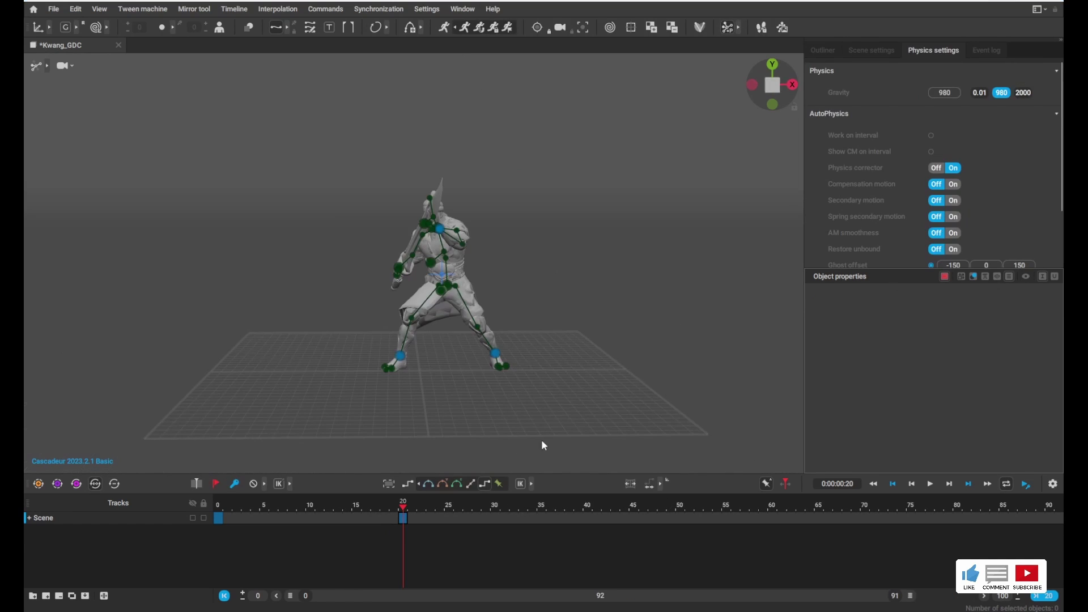
Step: Reposition the right foot and move the left foot to the left at frame 20
right_drag(459, 388, 424, 412)
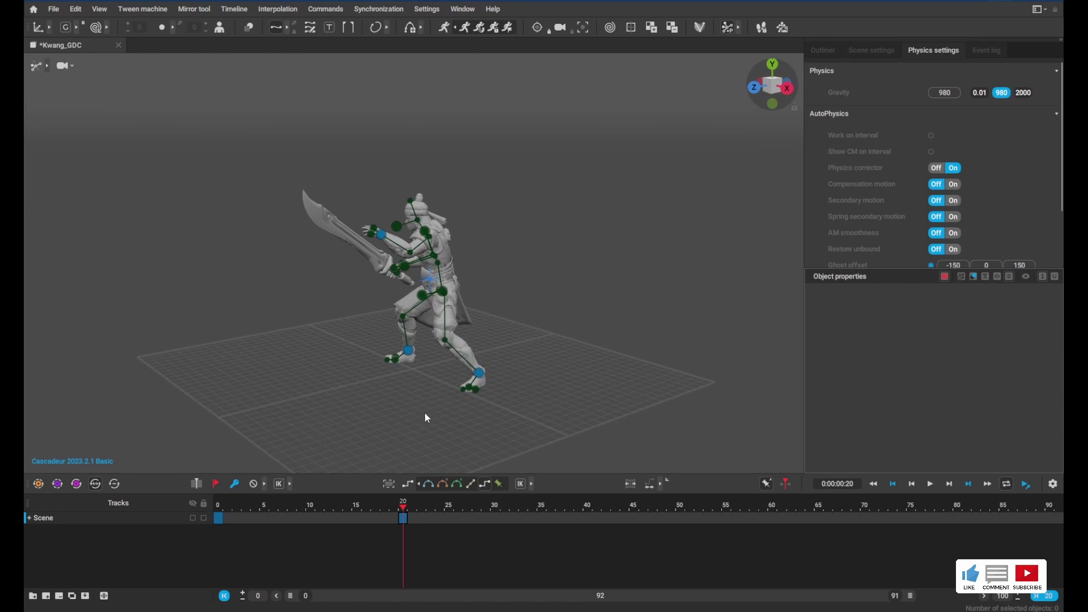
scroll(426, 416, up, 3)
middle_drag(427, 418, 410, 323)
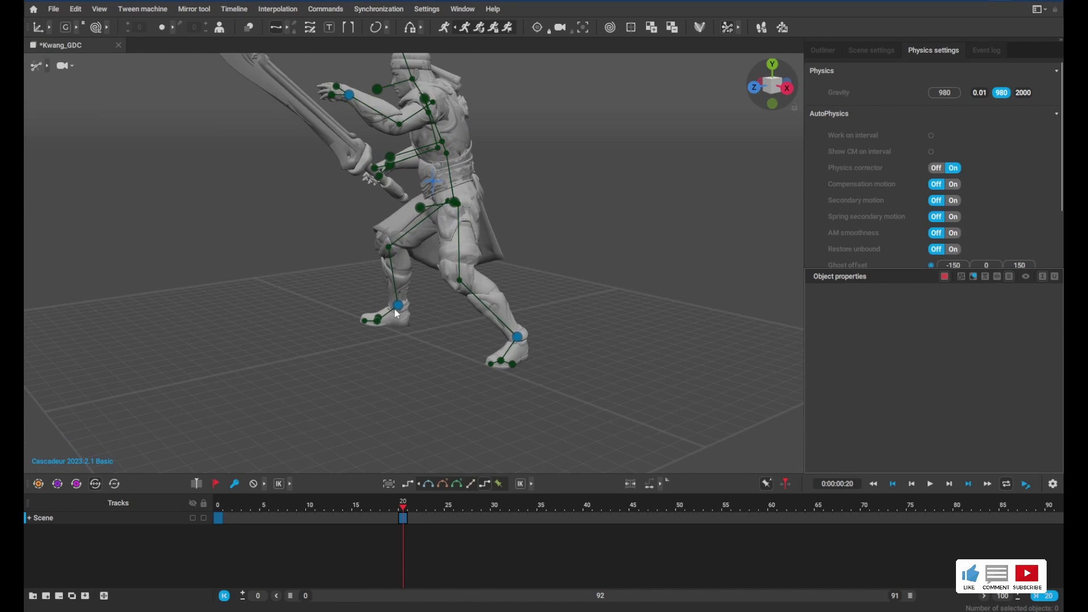
click(398, 306)
drag(398, 310, 456, 310)
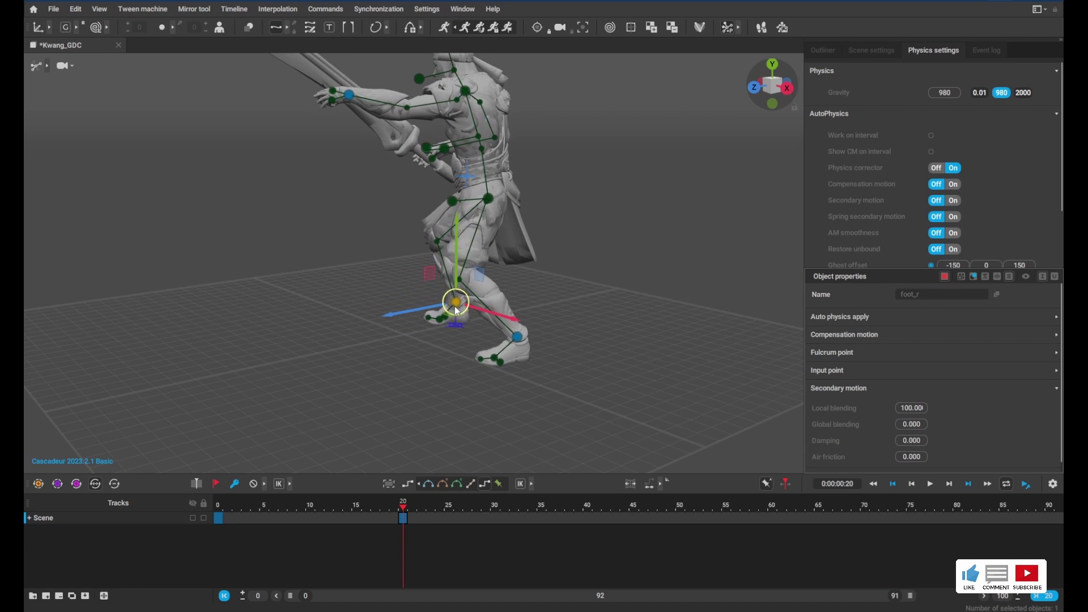
click(518, 340)
drag(520, 342, 393, 388)
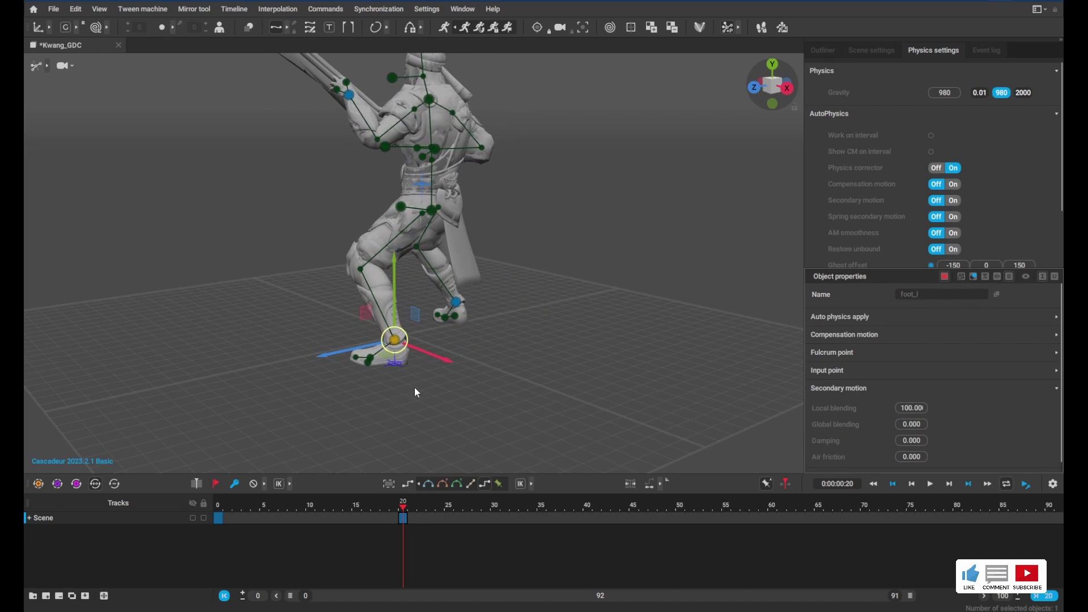
right_drag(414, 386, 701, 333)
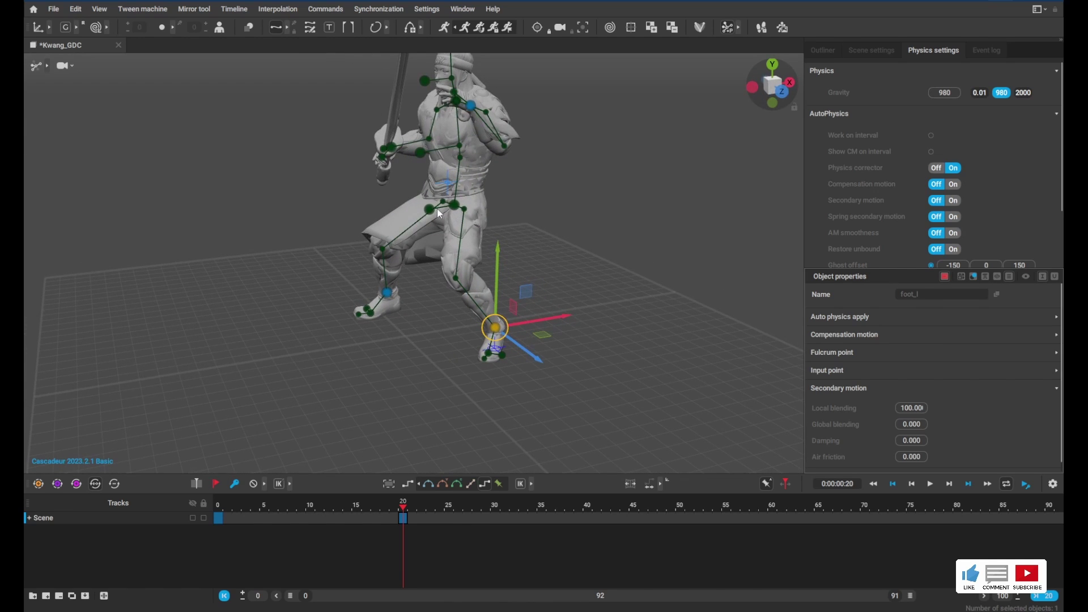
Step: Turn the hips and rotate the chest to raise the sword over the shoulder
drag(432, 215, 617, 202)
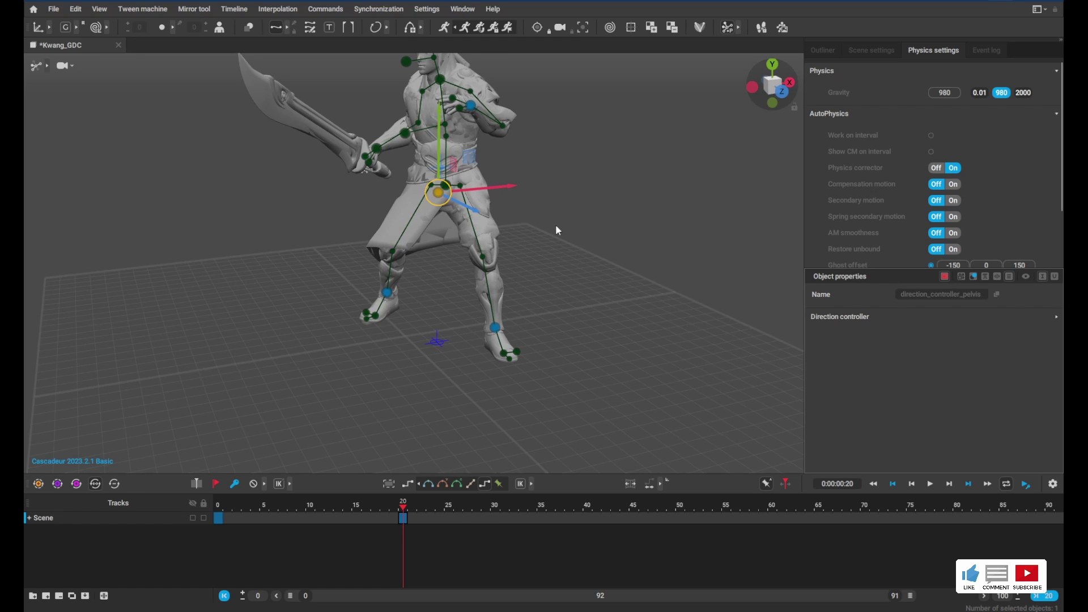
drag(556, 227, 510, 209)
click(428, 146)
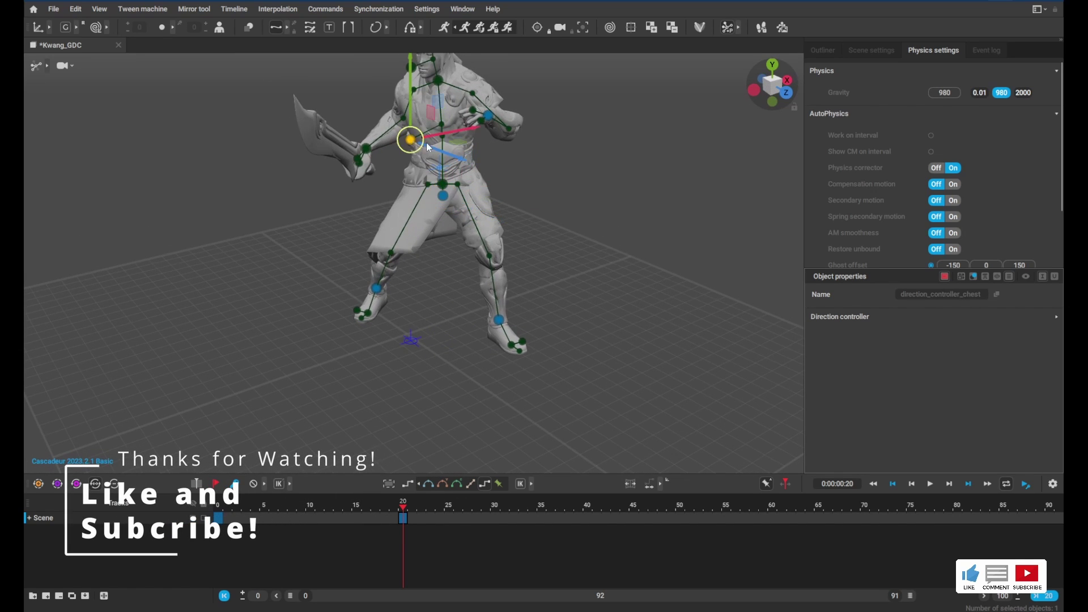
drag(428, 146, 447, 152)
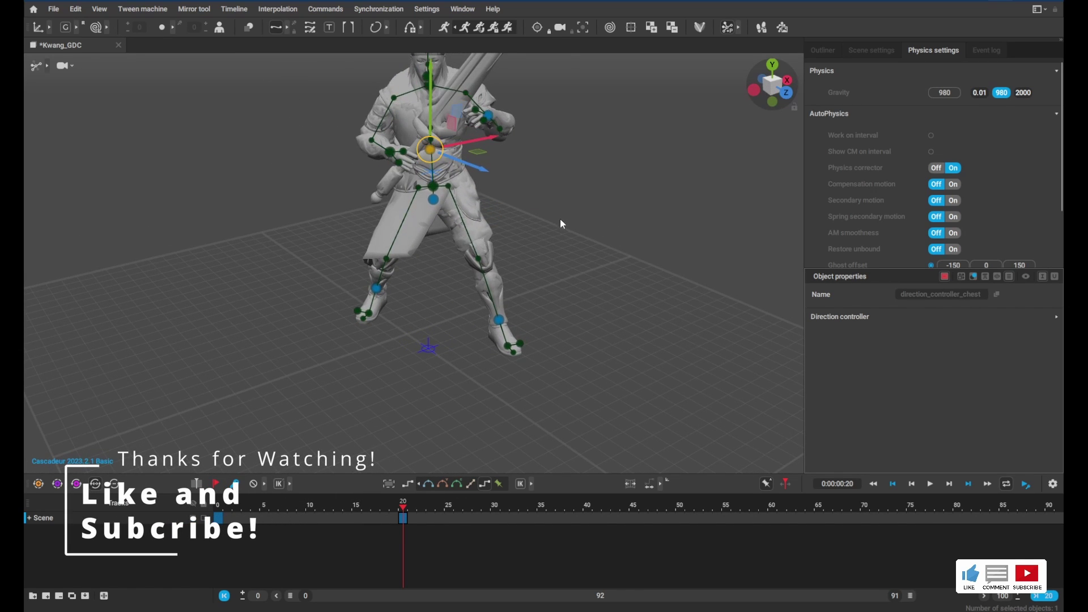
scroll(573, 233, down, 5)
alt+drag(575, 241, 506, 223)
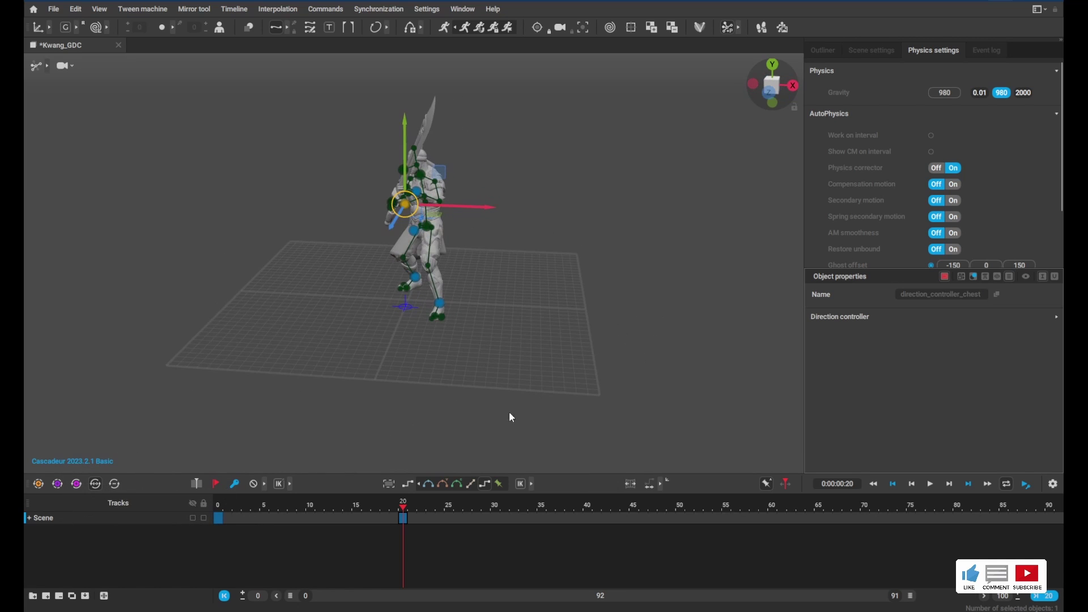
Step: Go to frame 40 and move the left foot to the right
click(587, 516)
alt+drag(544, 254, 396, 268)
click(388, 310)
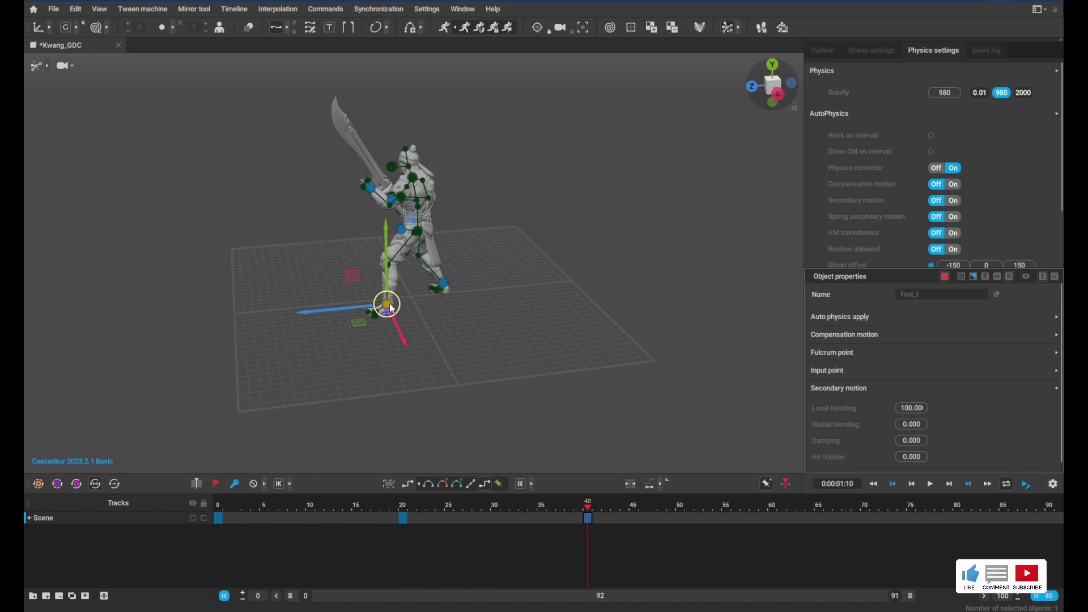
drag(388, 310, 456, 296)
alt+drag(535, 257, 719, 223)
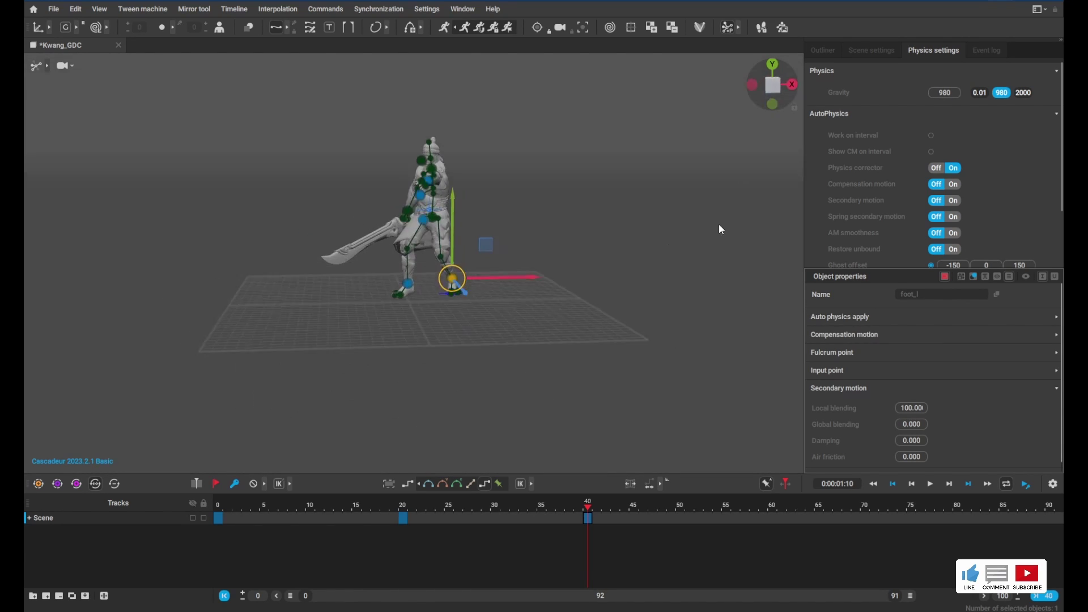
Step: Pose the left arm, lowering the left hand to the hip
click(494, 215)
click(426, 181)
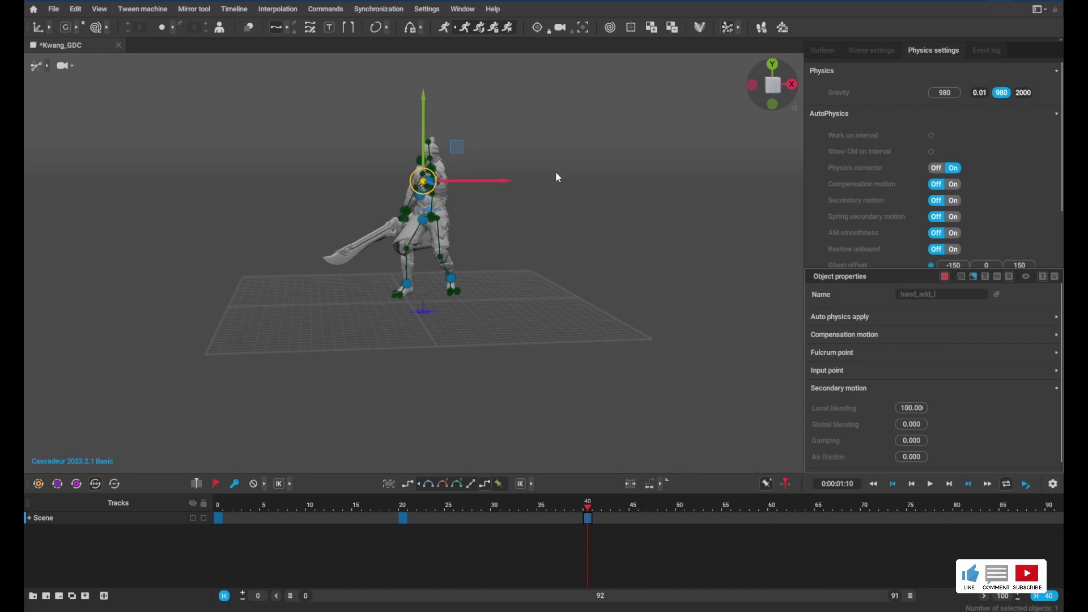
click(580, 192)
right_drag(538, 206, 470, 247)
scroll(390, 174, up, 5)
drag(390, 168, 586, 164)
right_drag(586, 165, 783, 146)
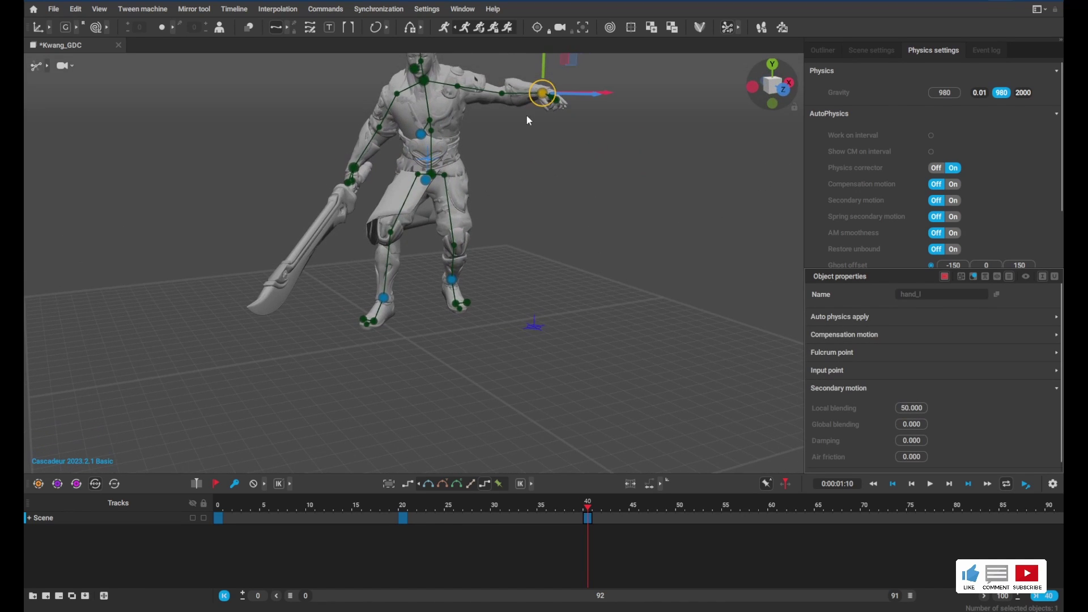
drag(535, 97, 470, 155)
Step: Step the right foot forward into the lunge
right_drag(547, 289, 753, 257)
drag(359, 324, 412, 331)
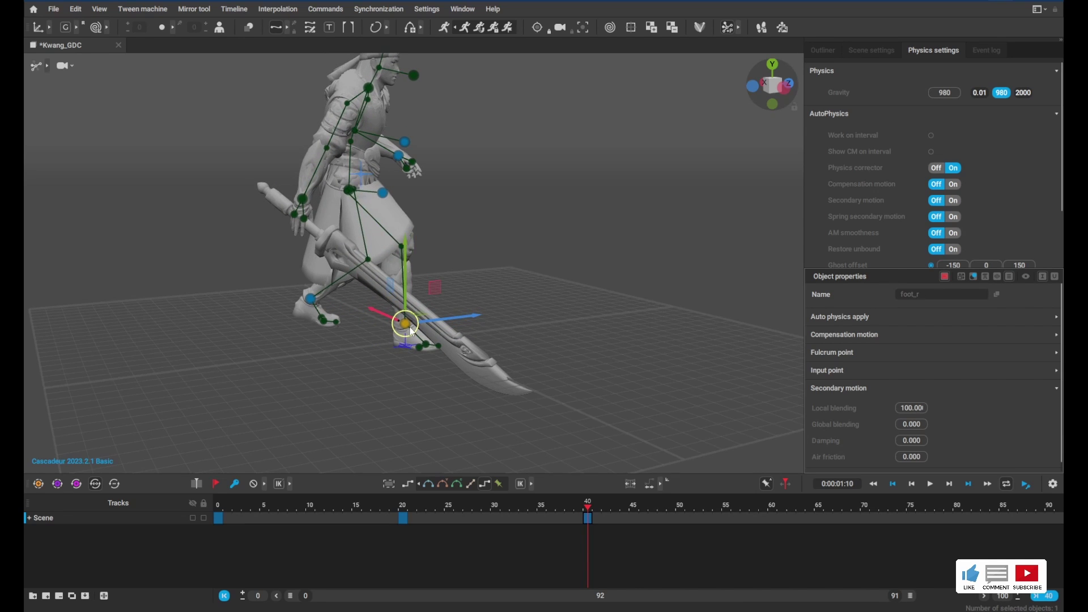
right_drag(411, 331, 328, 217)
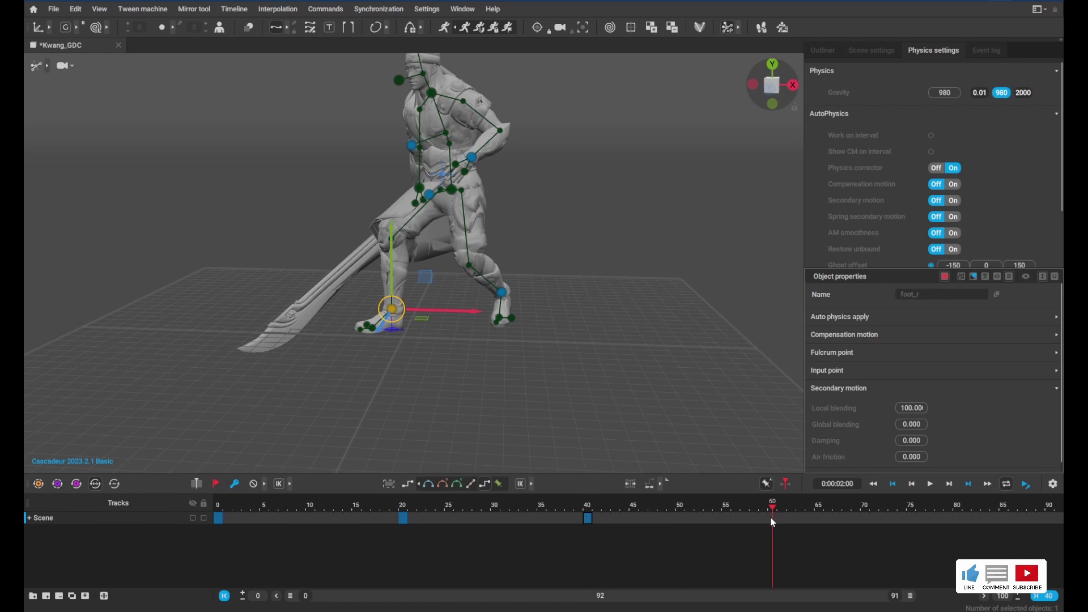
Step: Key frame 60, lock the right foot, and move the left foot toward it
double_click(772, 518)
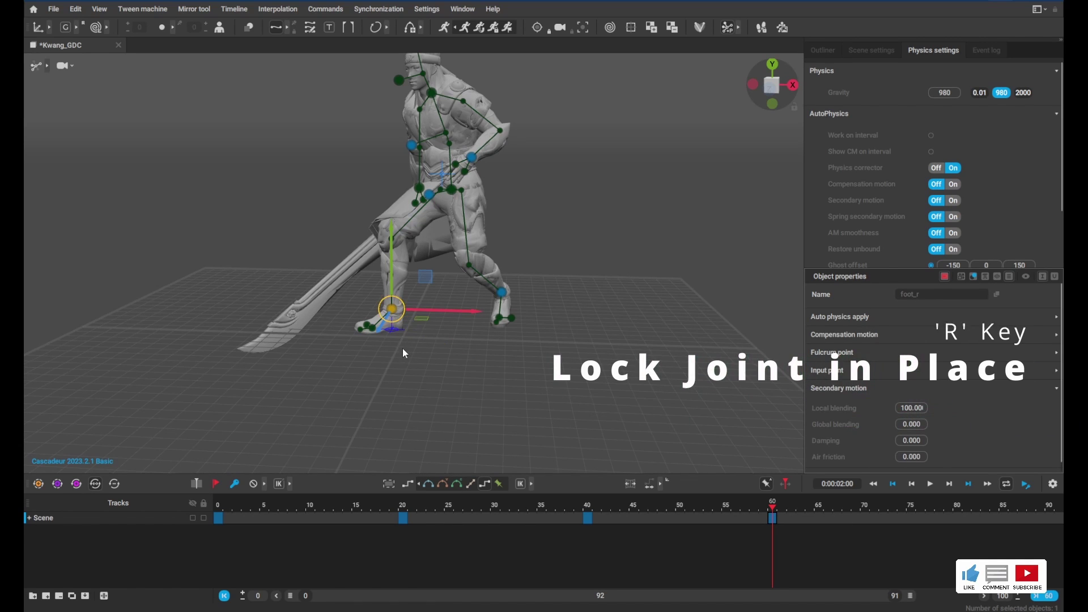
key(r)
click(501, 294)
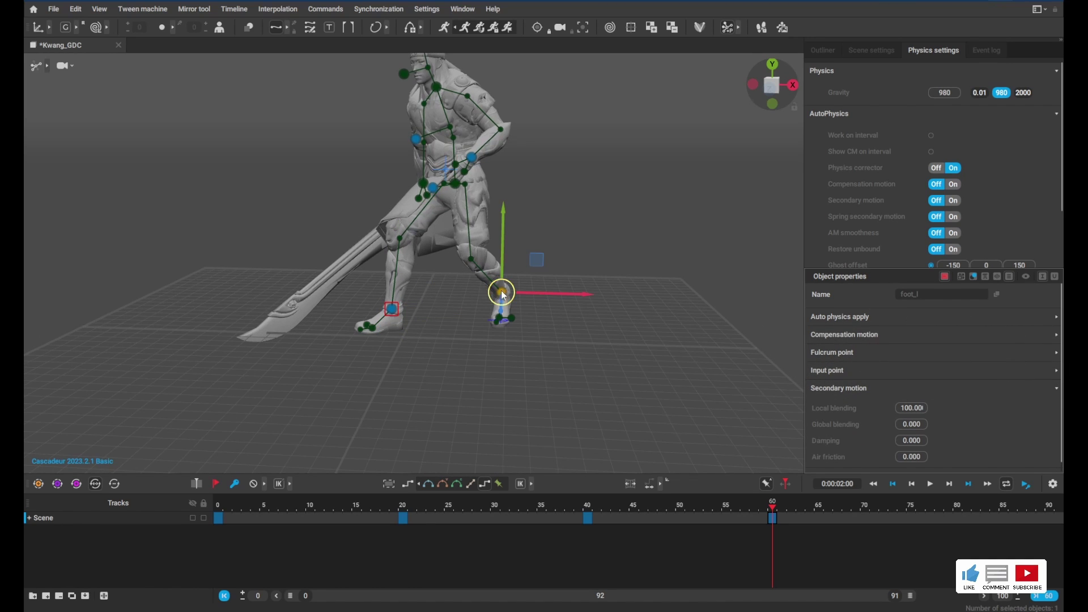
mouse_move(501, 294)
mouse_down()
mouse_move(352, 301)
mouse_move(512, 308)
mouse_move(439, 298)
mouse_move(520, 289)
mouse_move(501, 294)
mouse_move(494, 279)
mouse_up()
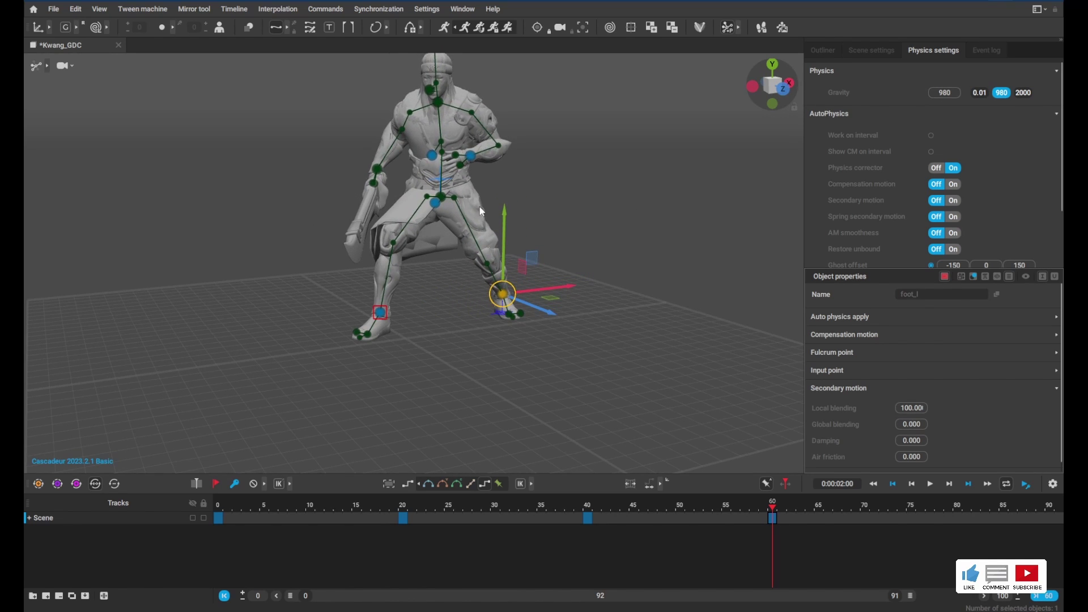
Step: Pull the left hand right and down and aim the head up-right, then scrub the motion
drag(475, 157, 528, 187)
drag(451, 104, 473, 95)
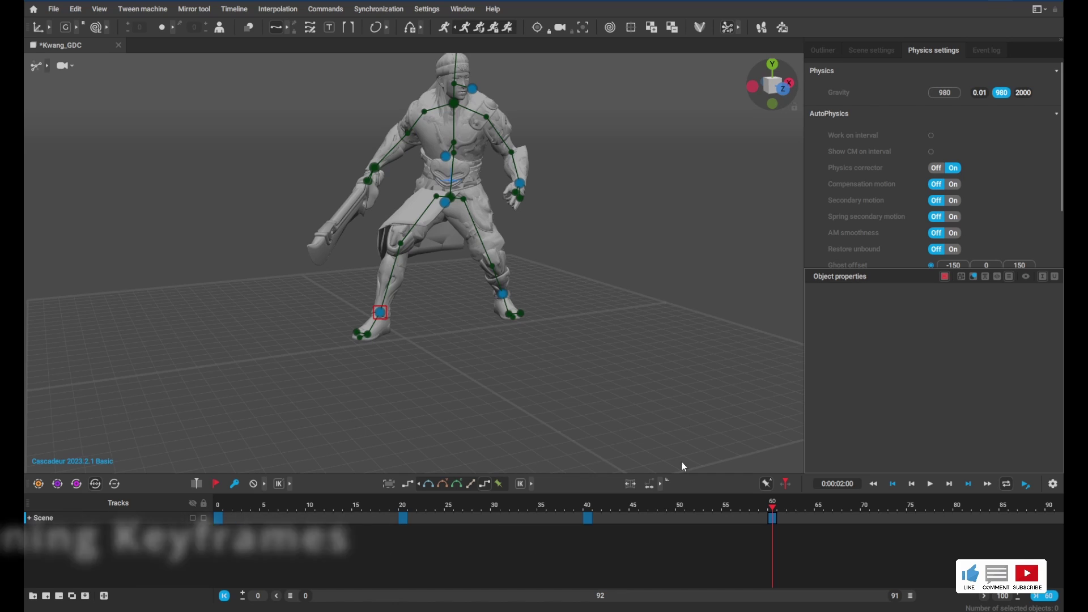
drag(279, 507, 774, 509)
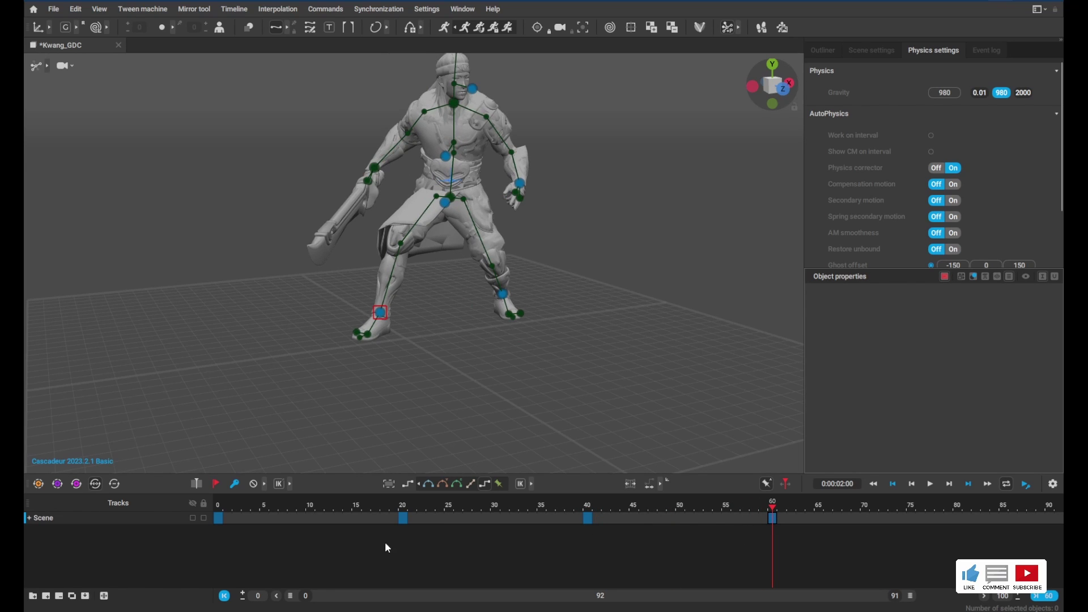
Step: Select the keys from frame 0 to 60 and set their interpolation to Bezier Clamped
click(233, 508)
drag(233, 512, 223, 532)
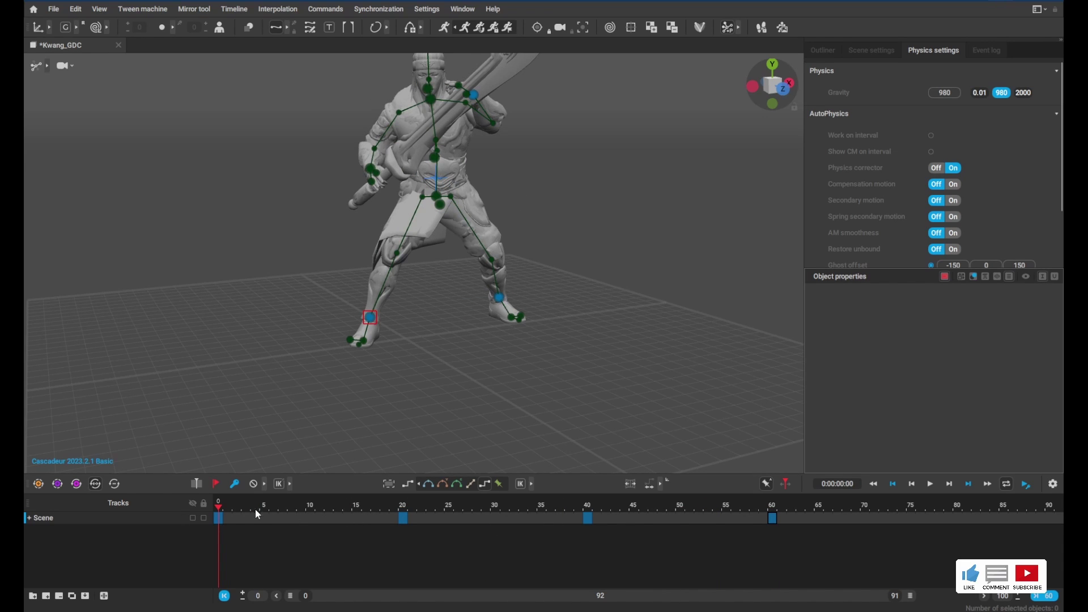
click(221, 520)
click(773, 520)
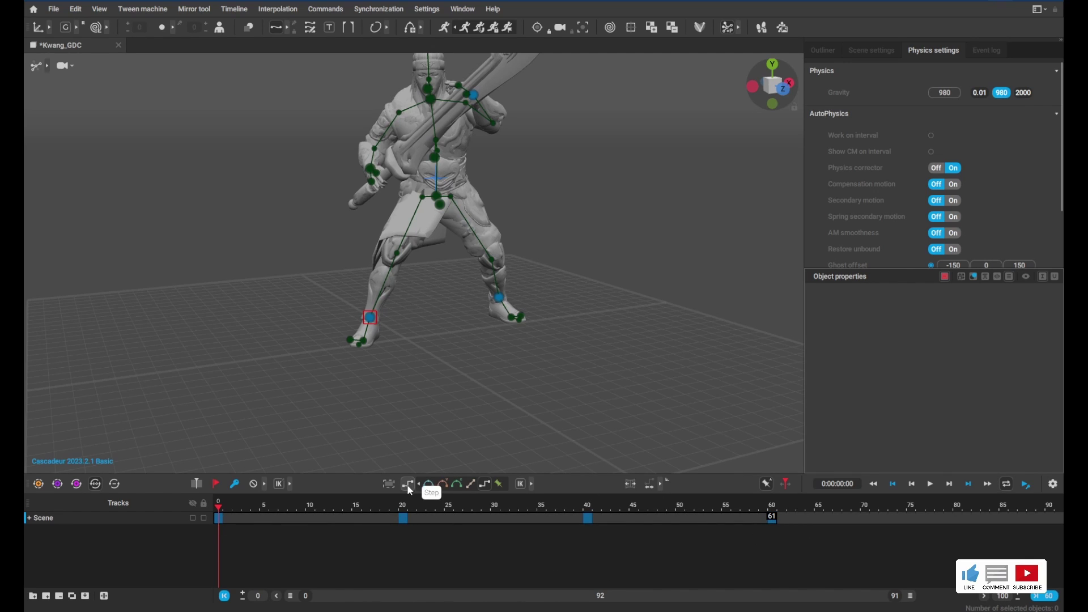
click(456, 485)
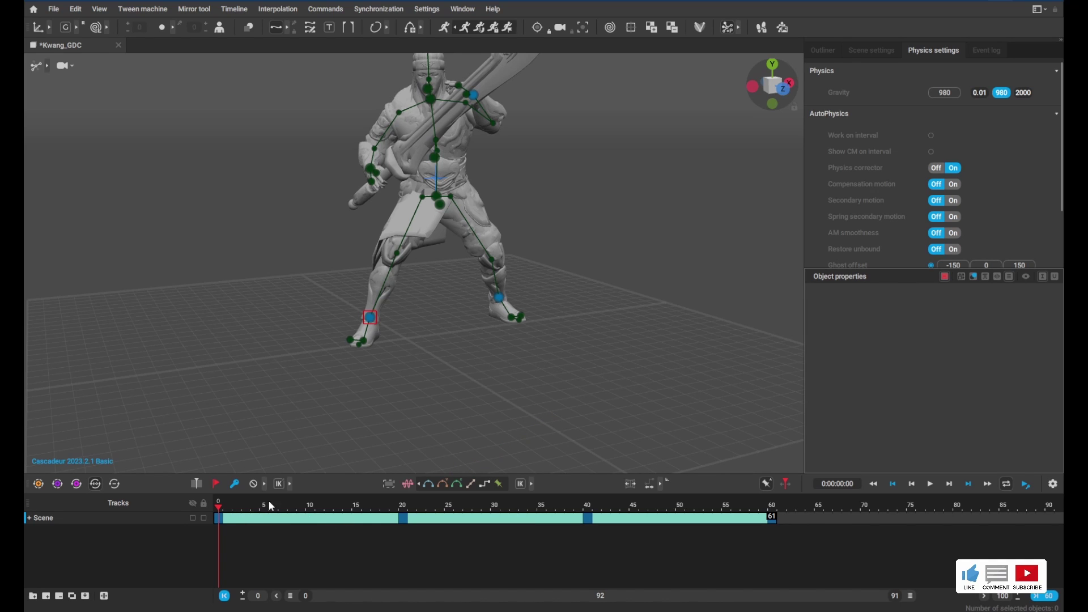
drag(271, 506, 206, 506)
Step: Fit the timeline to frames 0–60 and play back the animation
click(929, 484)
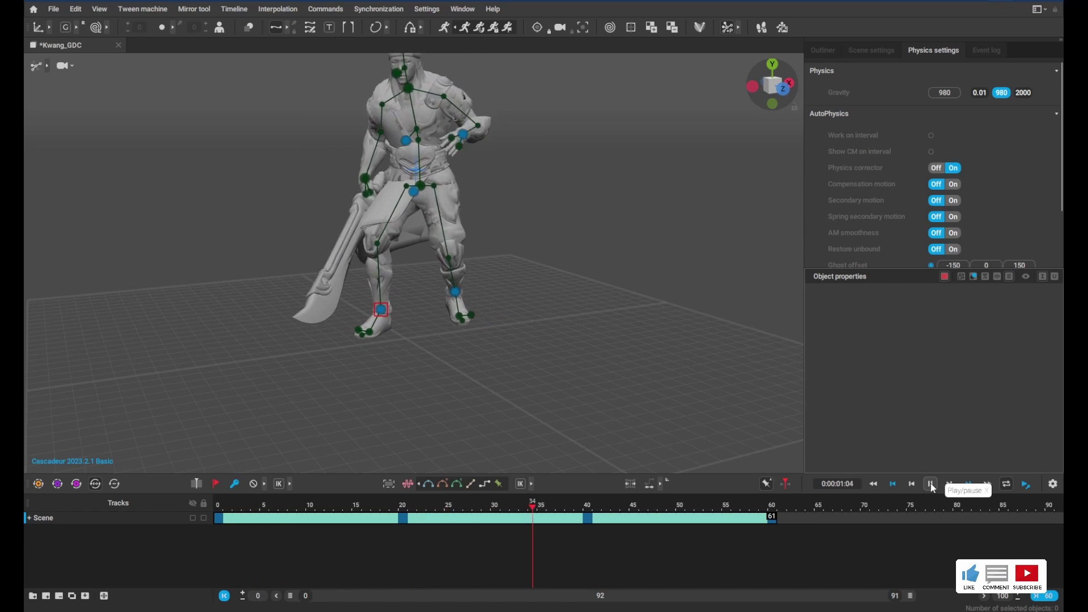
click(931, 484)
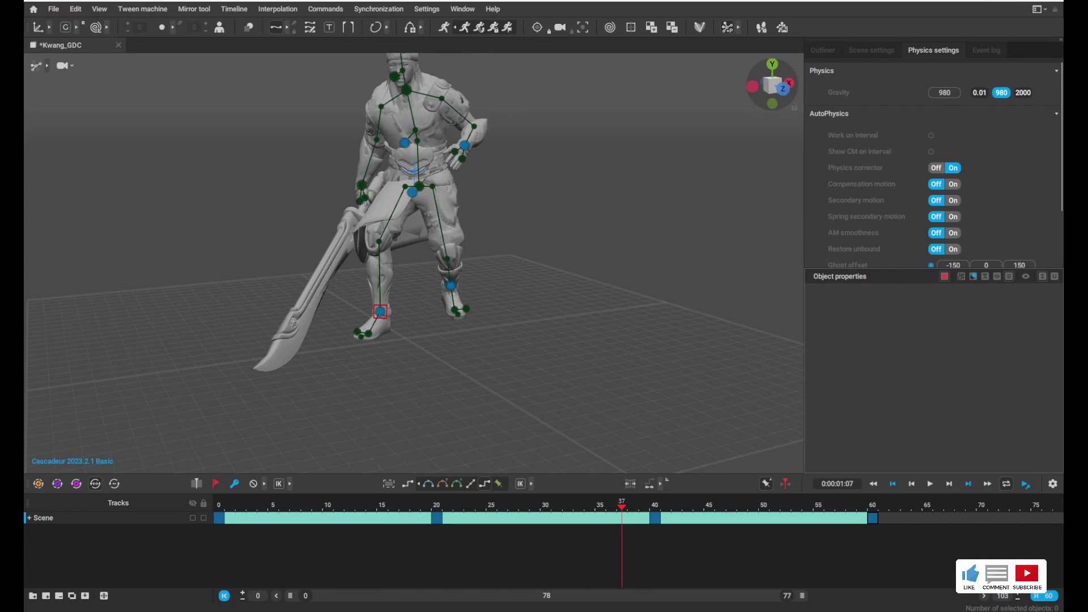
click(971, 505)
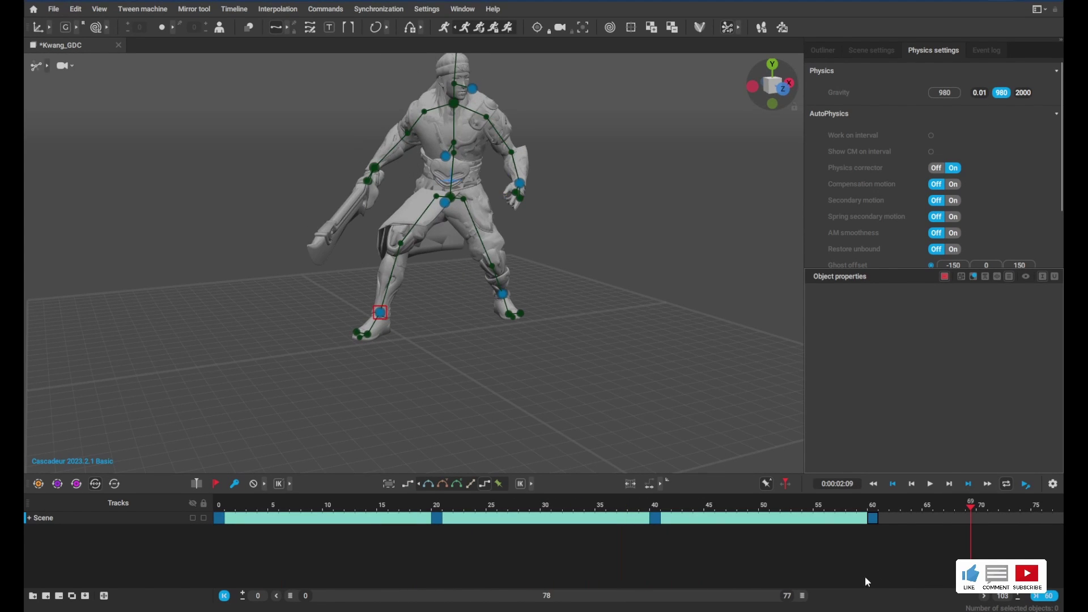
click(1043, 598)
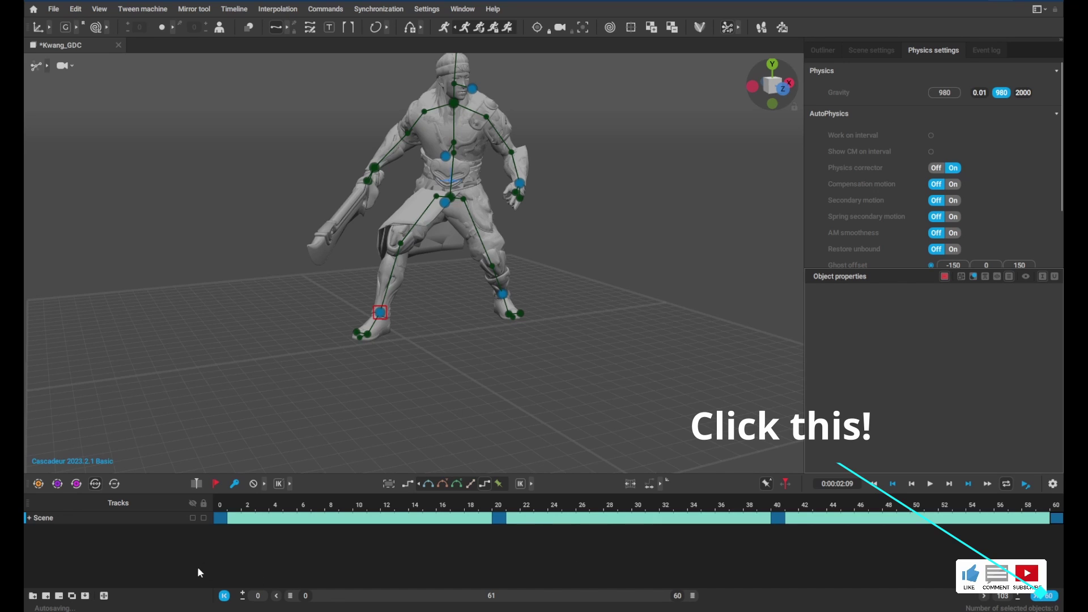
click(930, 484)
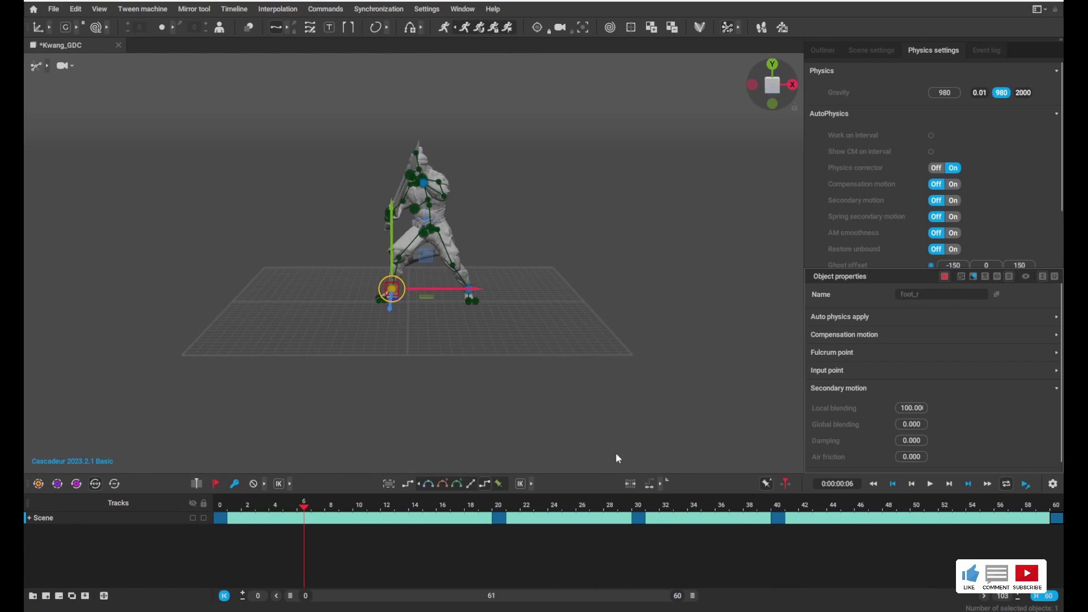
right_drag(615, 452, 481, 307)
Step: Select all box controllers, apply Go to T-pose, and view Kwang from the front
right_drag(419, 234, 620, 221)
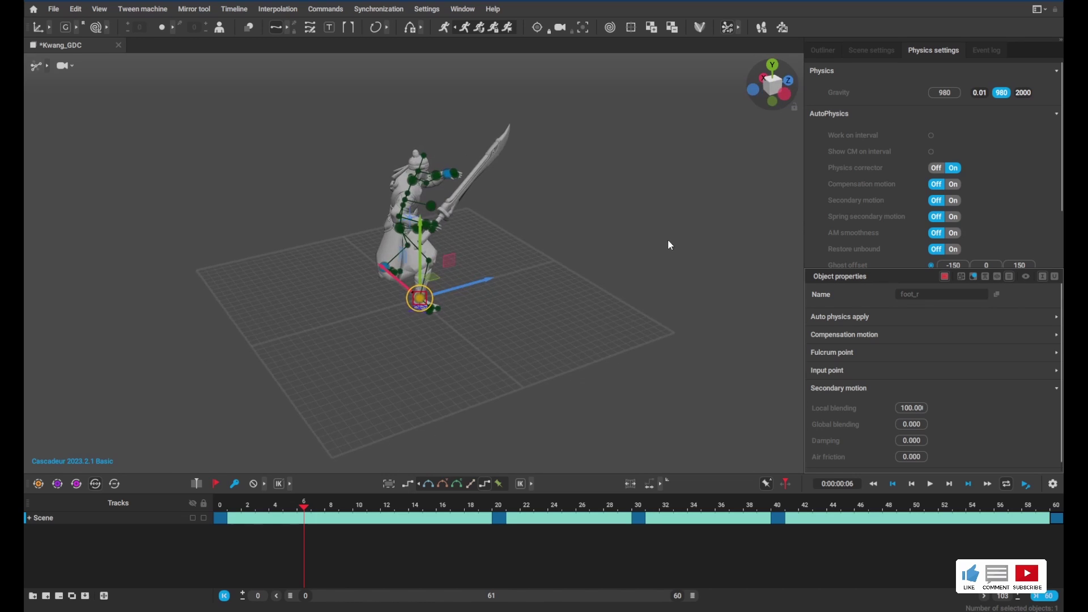
right_drag(668, 244, 315, 204)
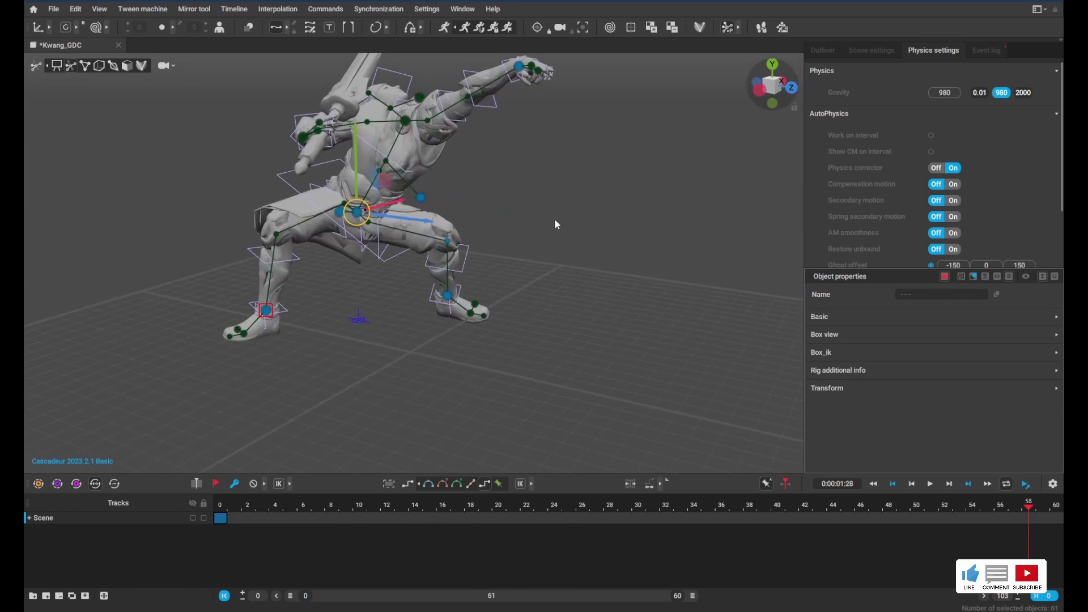
click(101, 66)
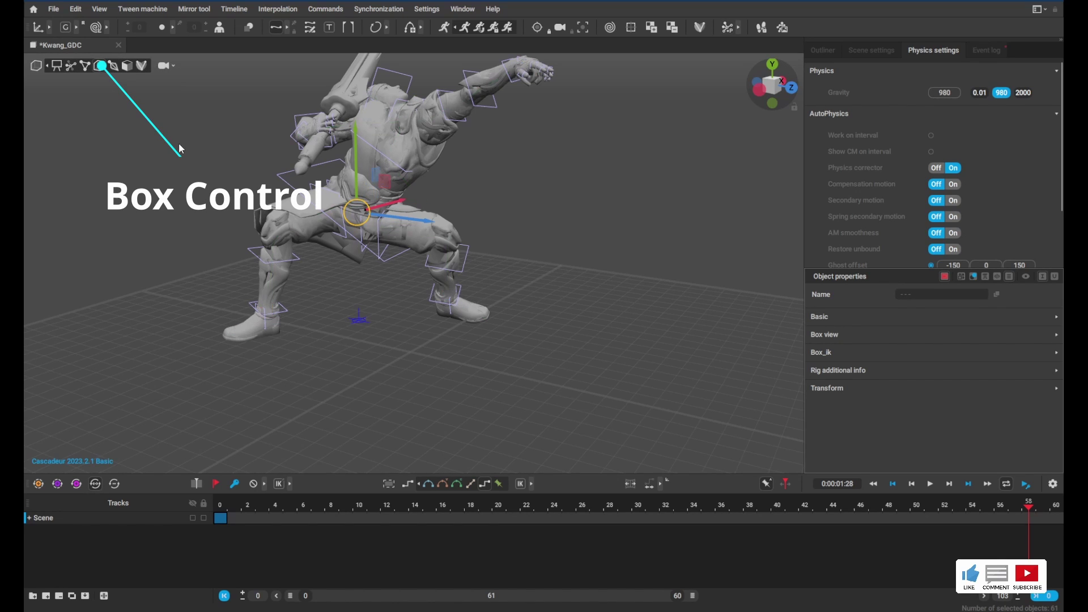
key(ctrl+a)
click(325, 9)
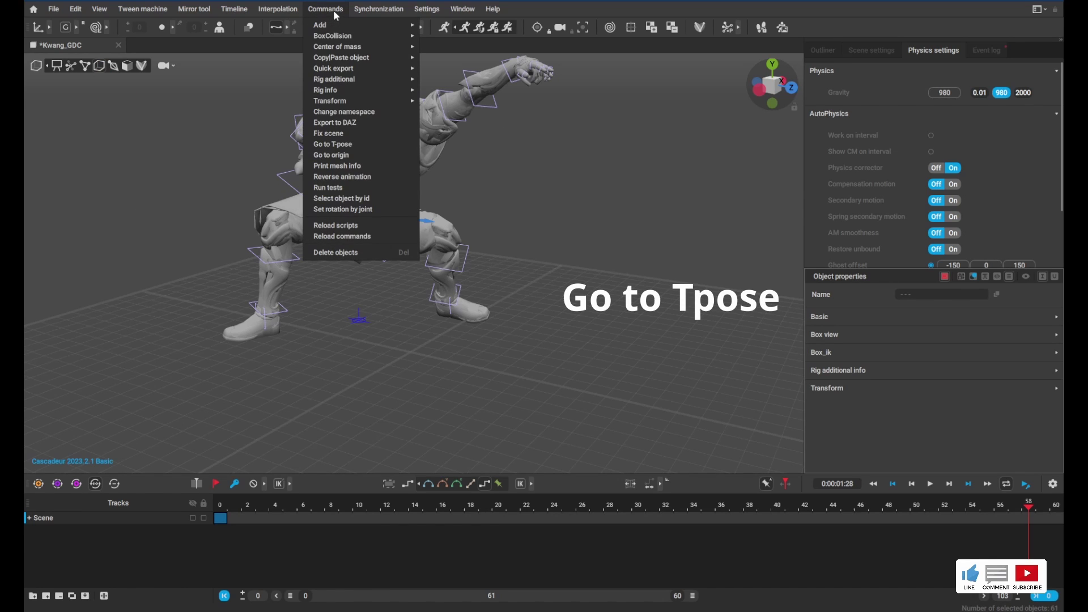
click(343, 145)
right_drag(632, 270, 510, 272)
scroll(564, 282, down, 5)
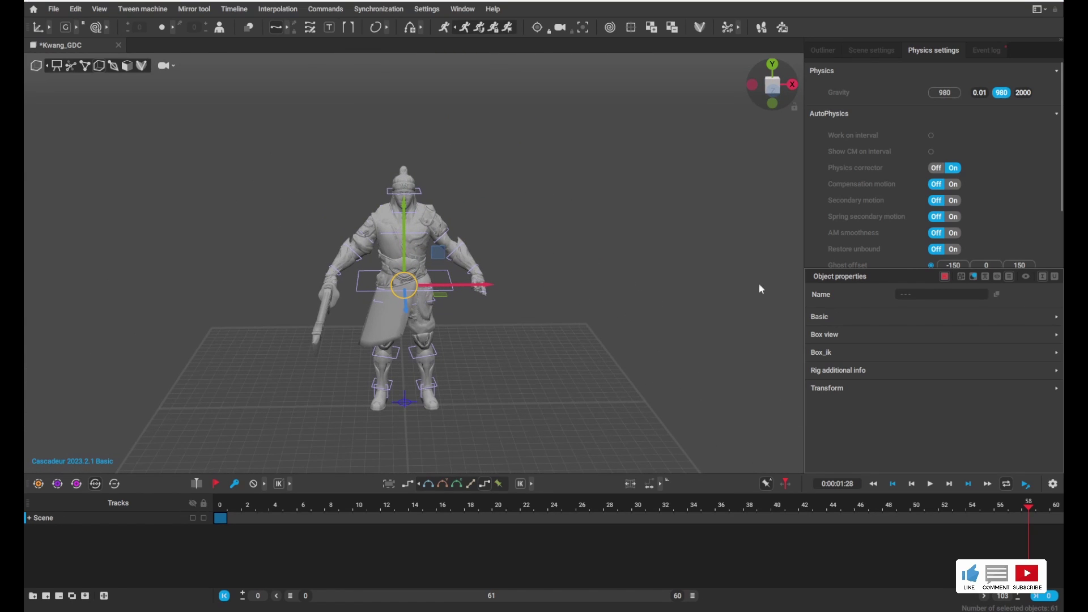
Step: Enable AutoPosing and play the frame 0–26 sword animation while orbiting, then stop
click(70, 66)
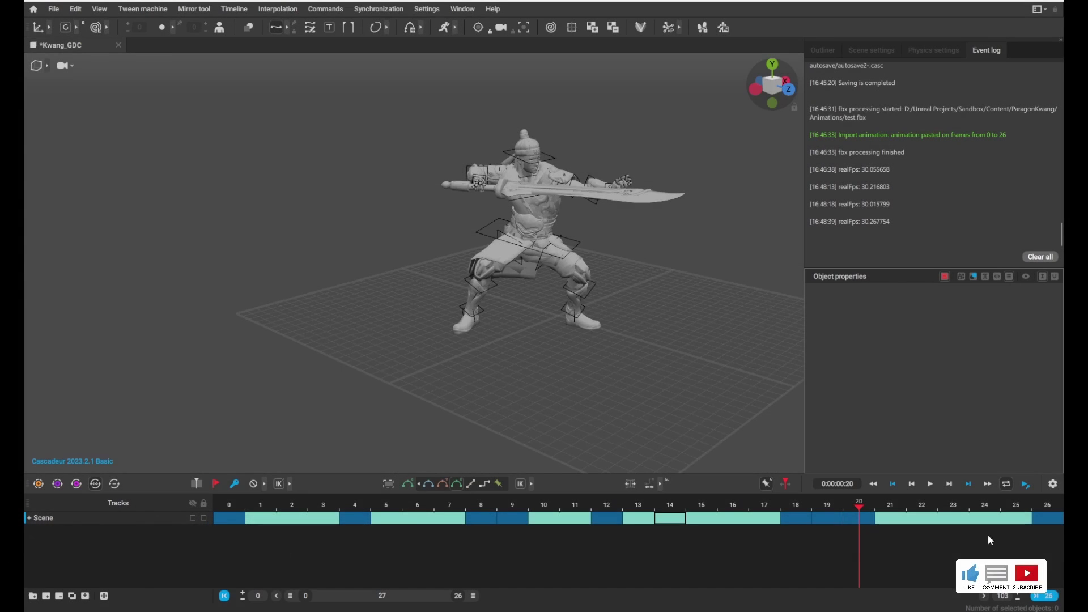
click(929, 483)
scroll(457, 270, up, 5)
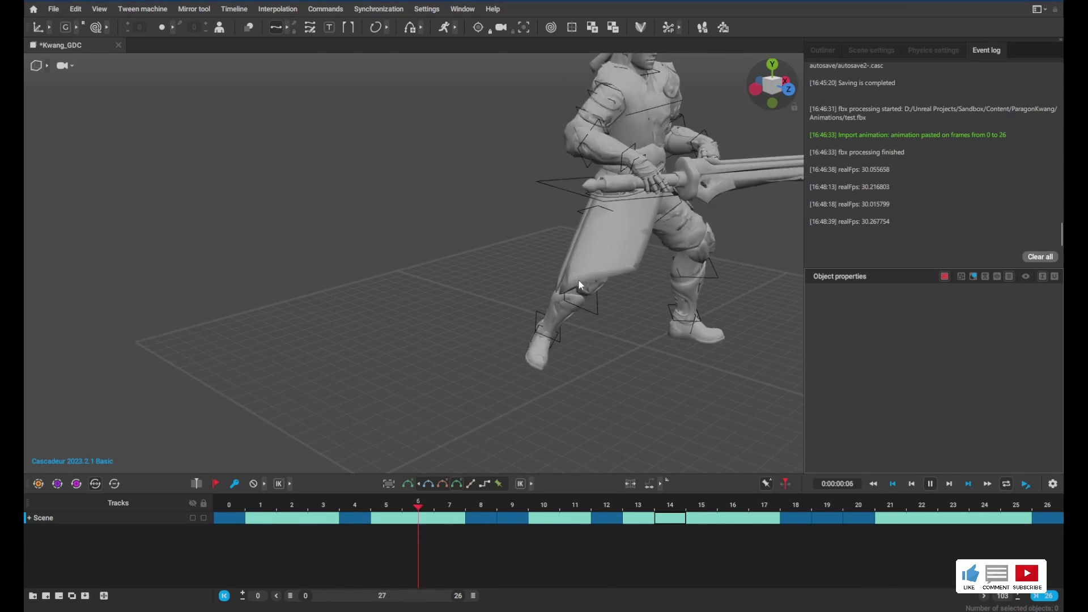
mouse_move(578, 279)
right_down()
mouse_move(421, 280)
mouse_move(566, 281)
right_up()
scroll(420, 280, down, 5)
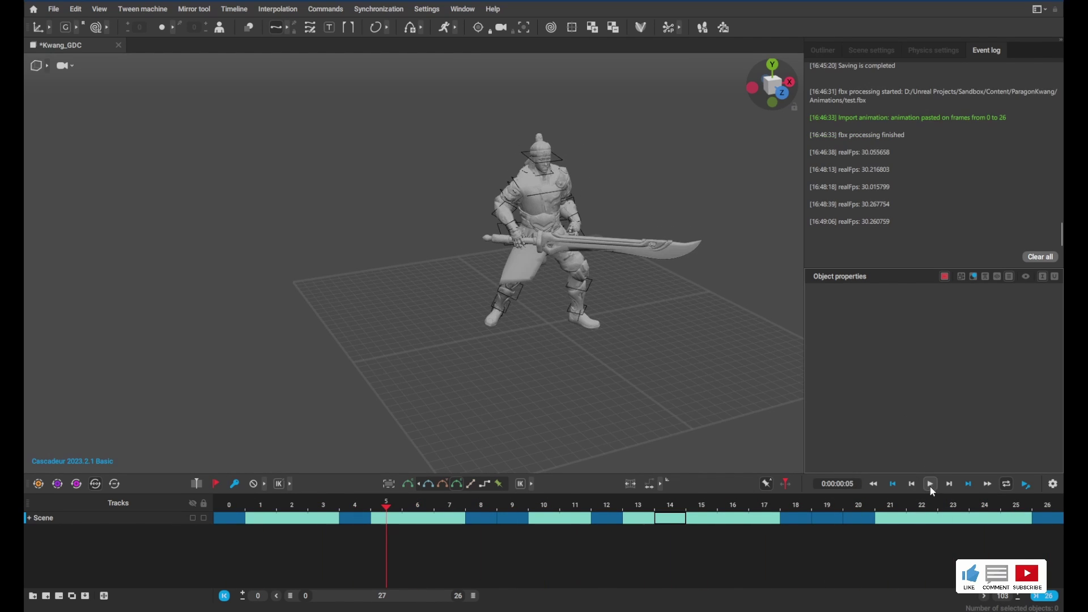
click(929, 483)
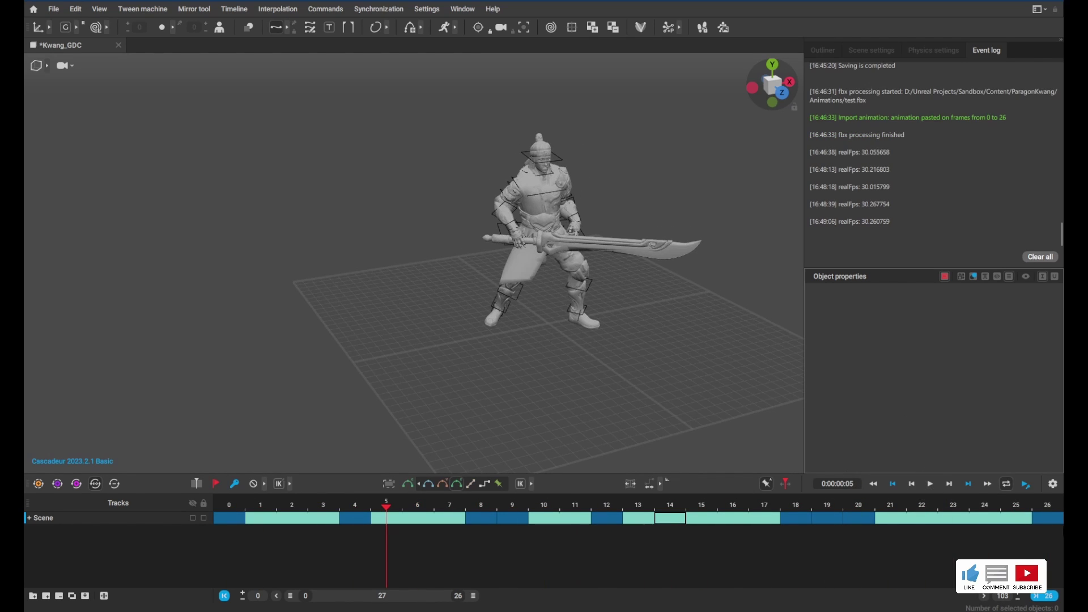
Step: Export the animation without meshes from Cascadeur as test_animation.fbx
click(52, 14)
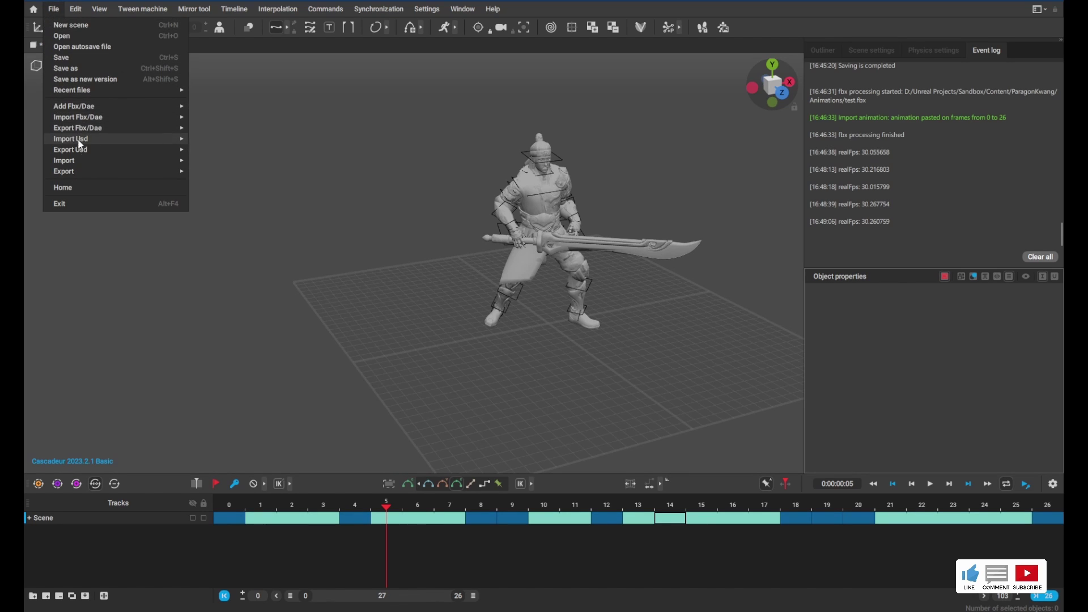
mouse_move(94, 129)
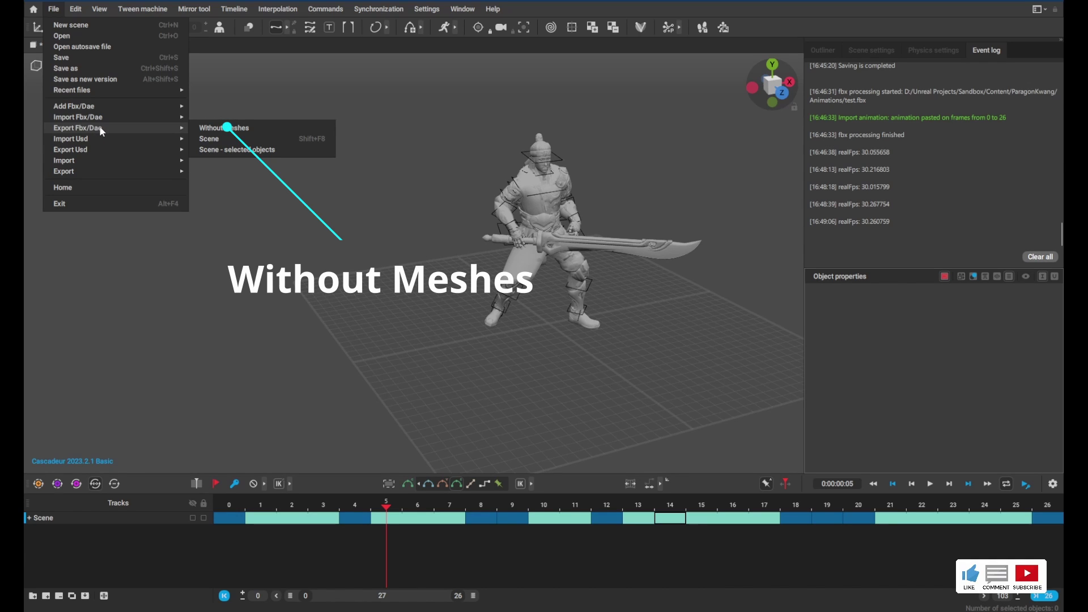
click(228, 130)
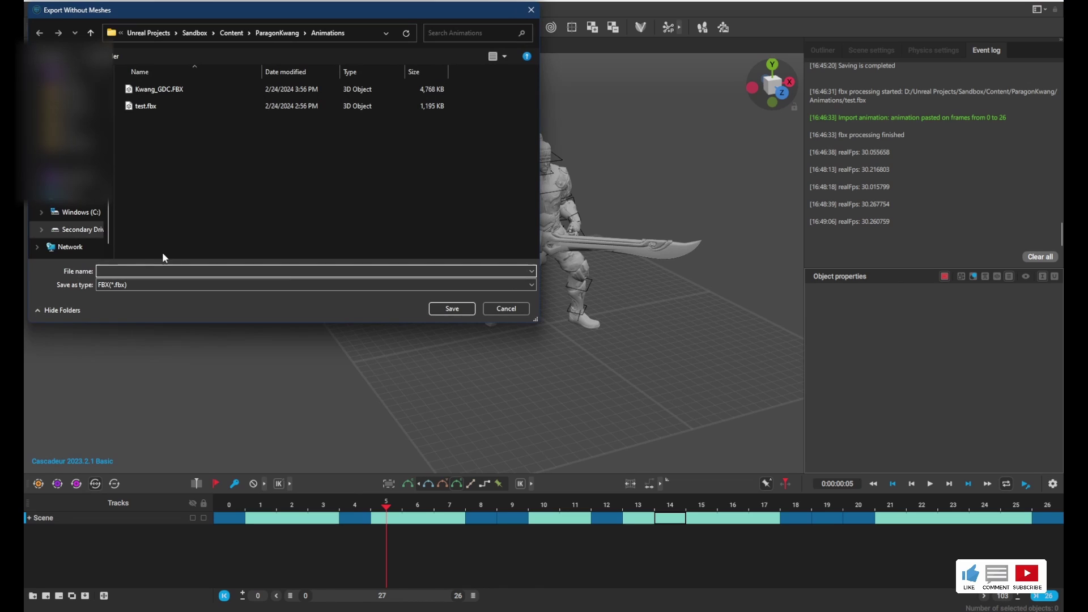
text(test_animation)
key(Return)
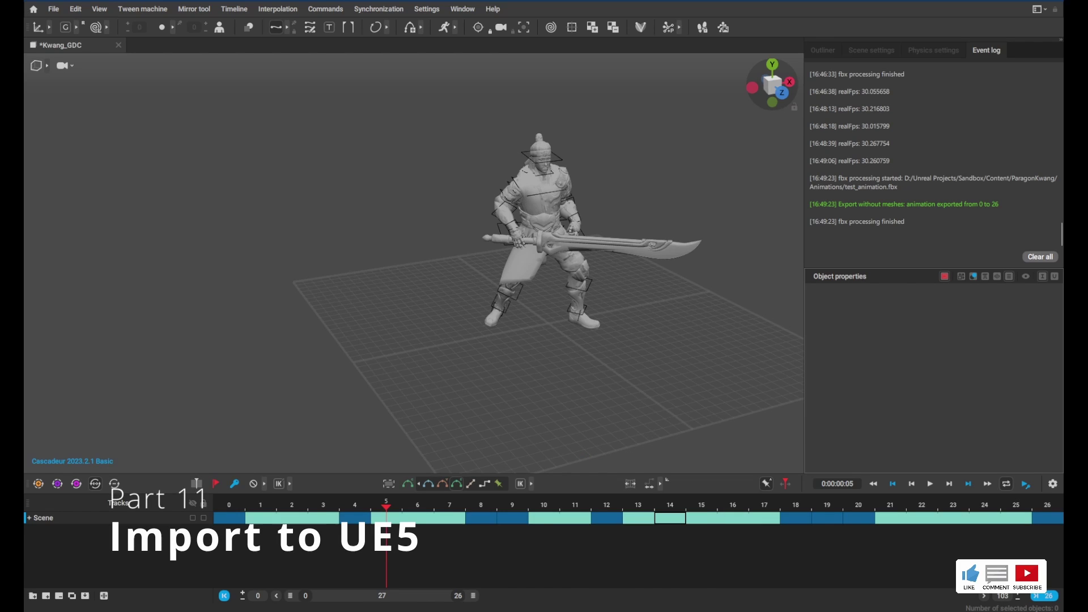
Step: In Unreal Engine, close the Kwang_Skeleton editor and clear the Kwang_GDC selection
mouse_move(592, 609)
click(574, 589)
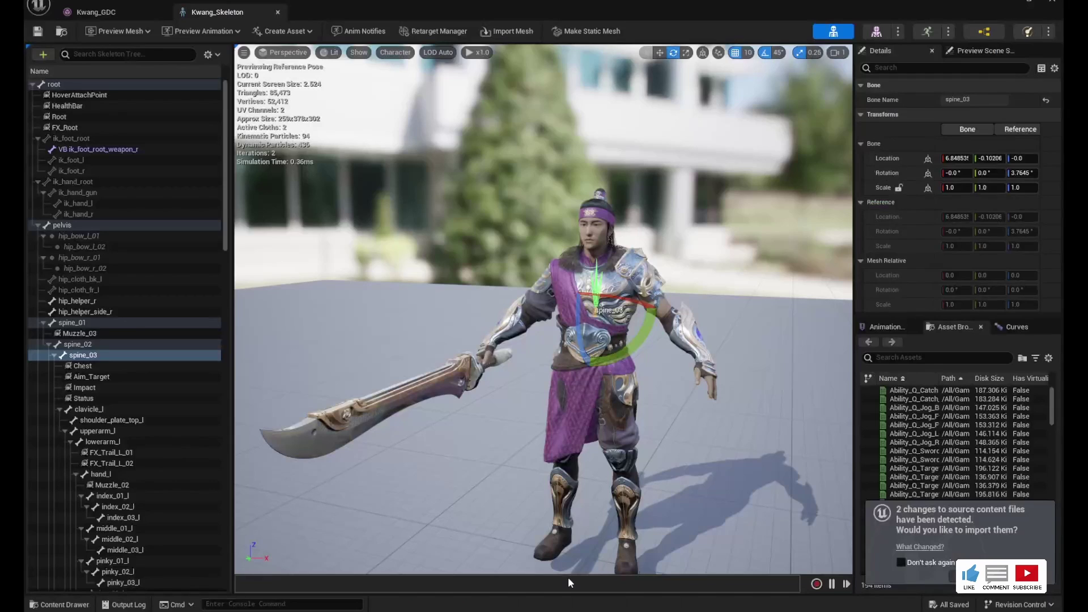
click(1052, 3)
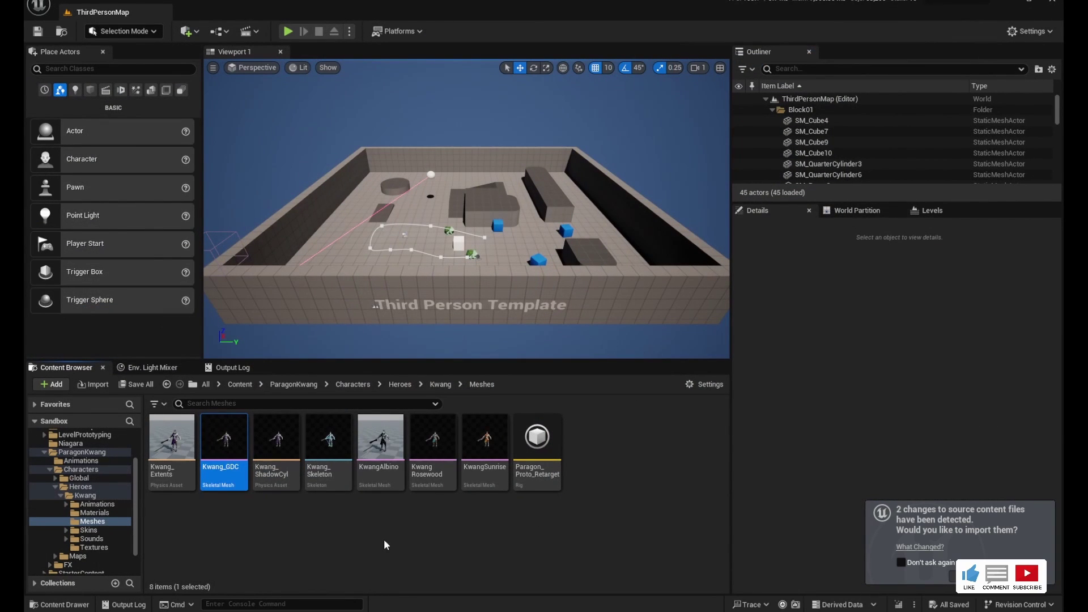
click(347, 541)
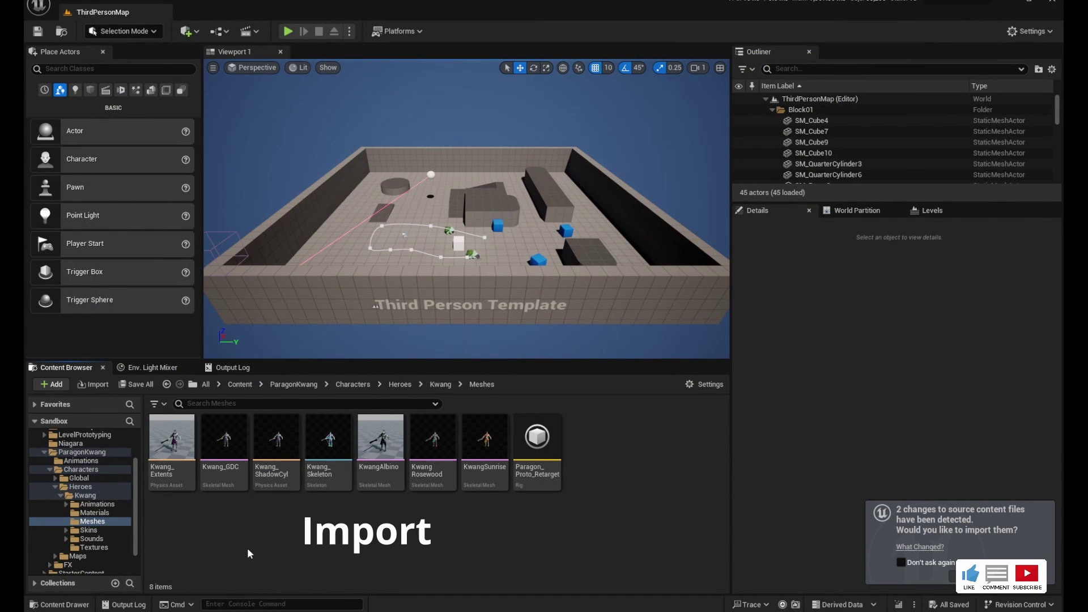
Step: Import test_animation.fbx into the Meshes folder with Kwang_Skeleton as the target skeleton
click(90, 389)
click(170, 110)
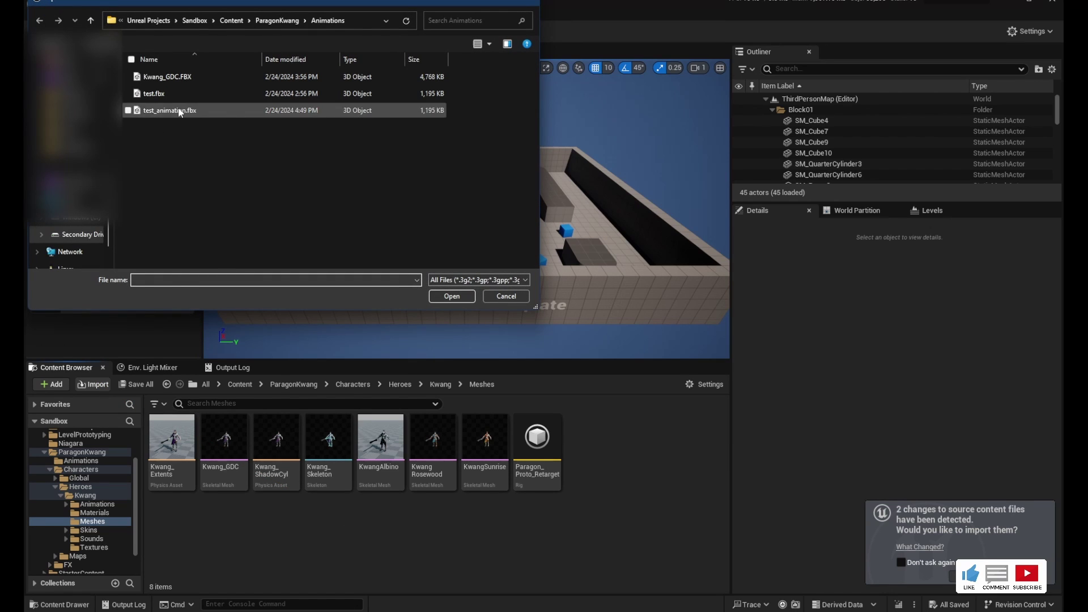
click(451, 296)
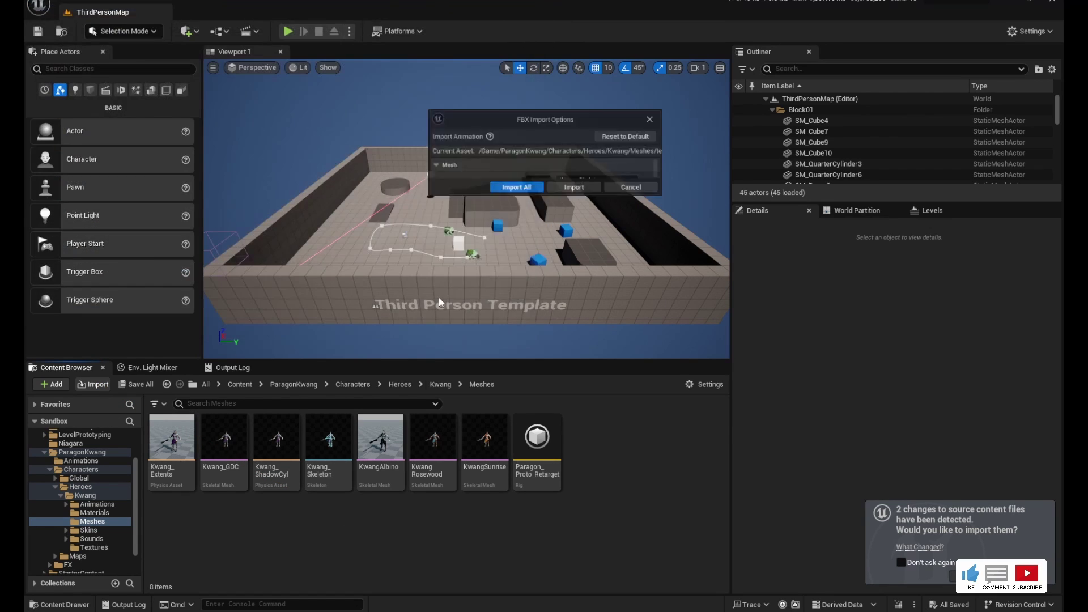
click(598, 173)
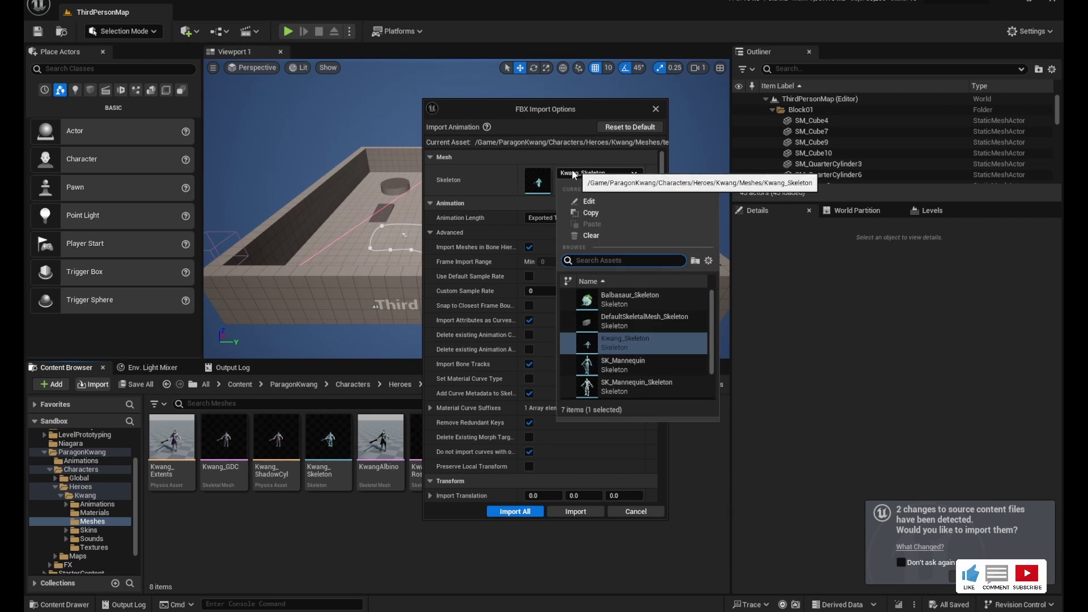
click(608, 348)
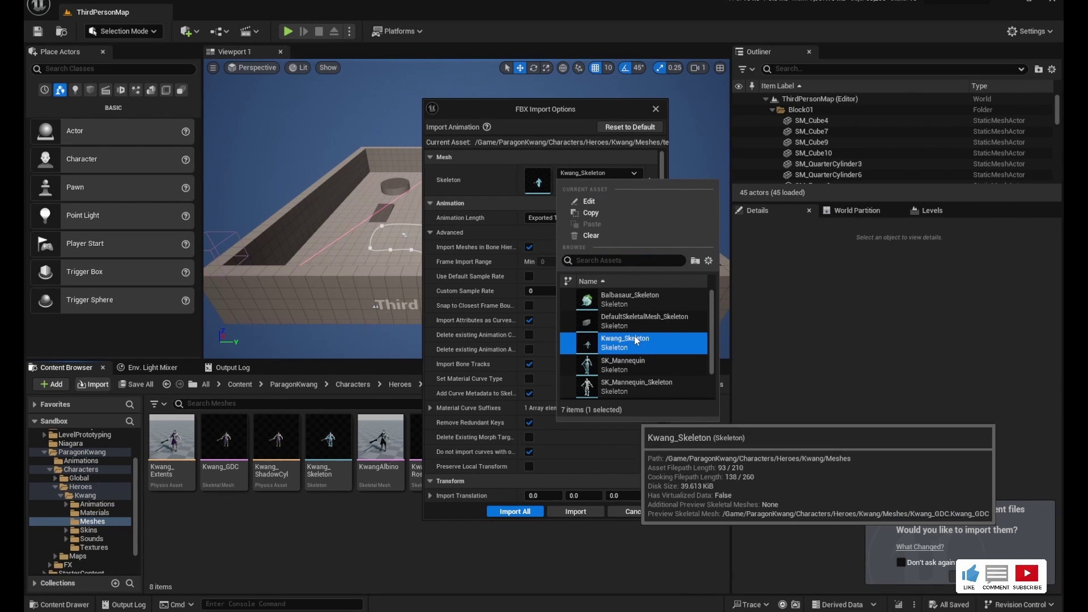
click(534, 113)
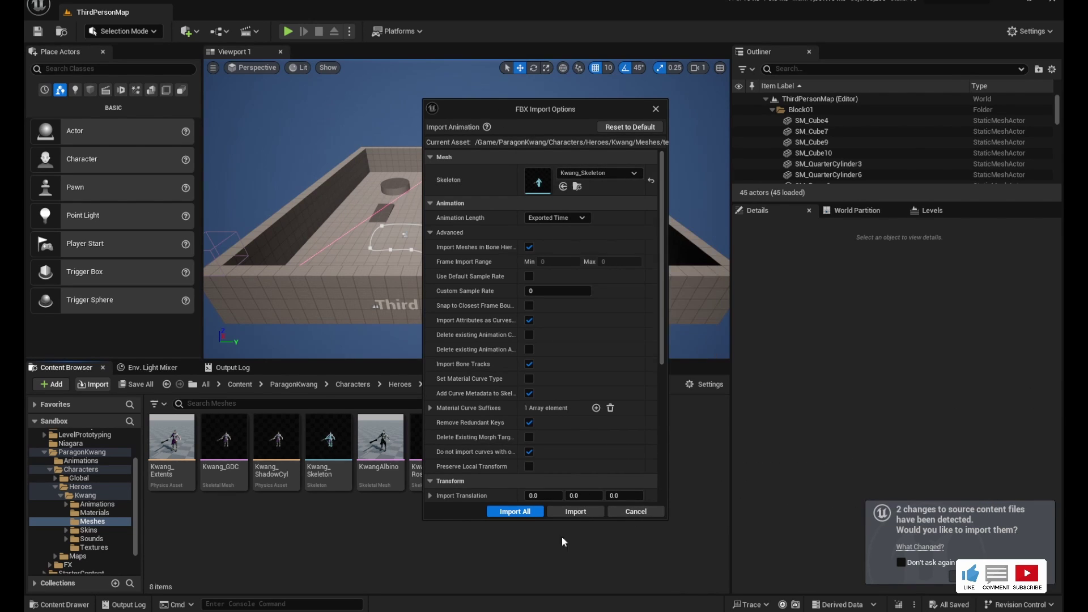
click(513, 511)
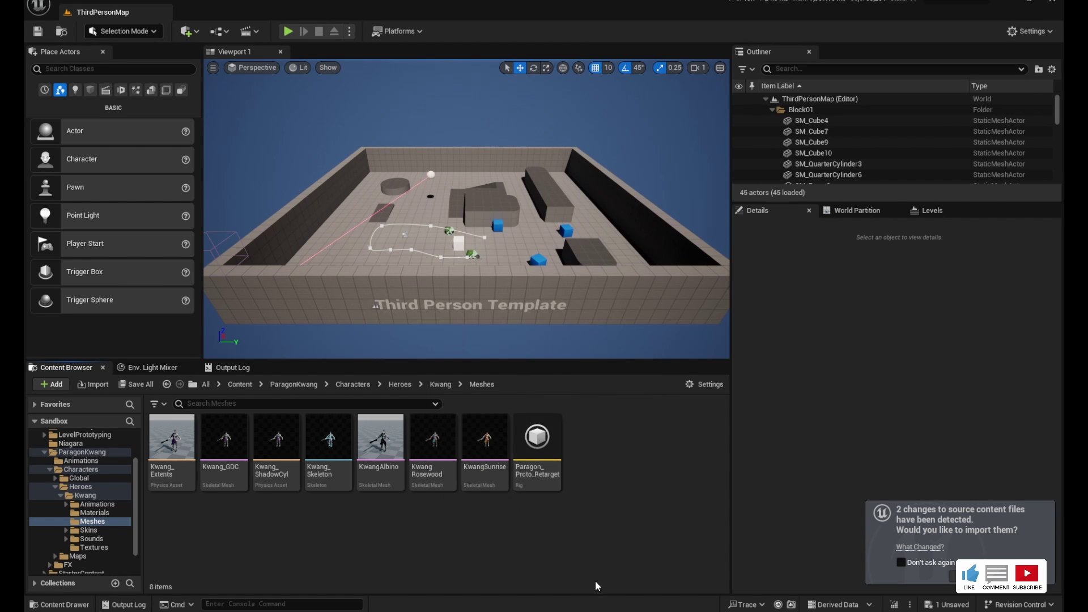
Step: Preview test_animation's sword-swing motion on Kwang, then deselect the asset
click(591, 435)
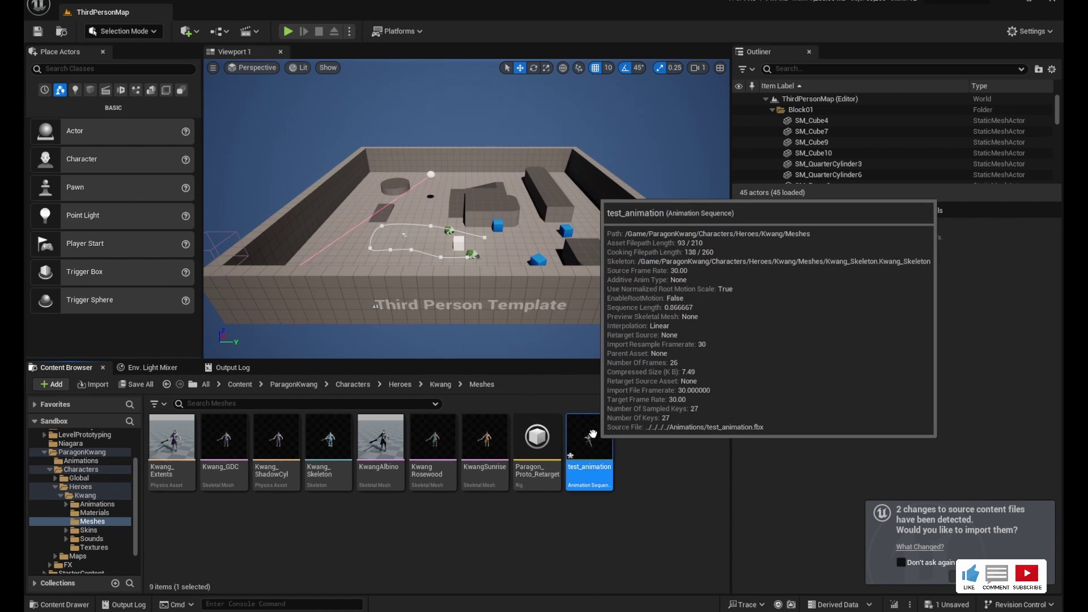
double_click(591, 434)
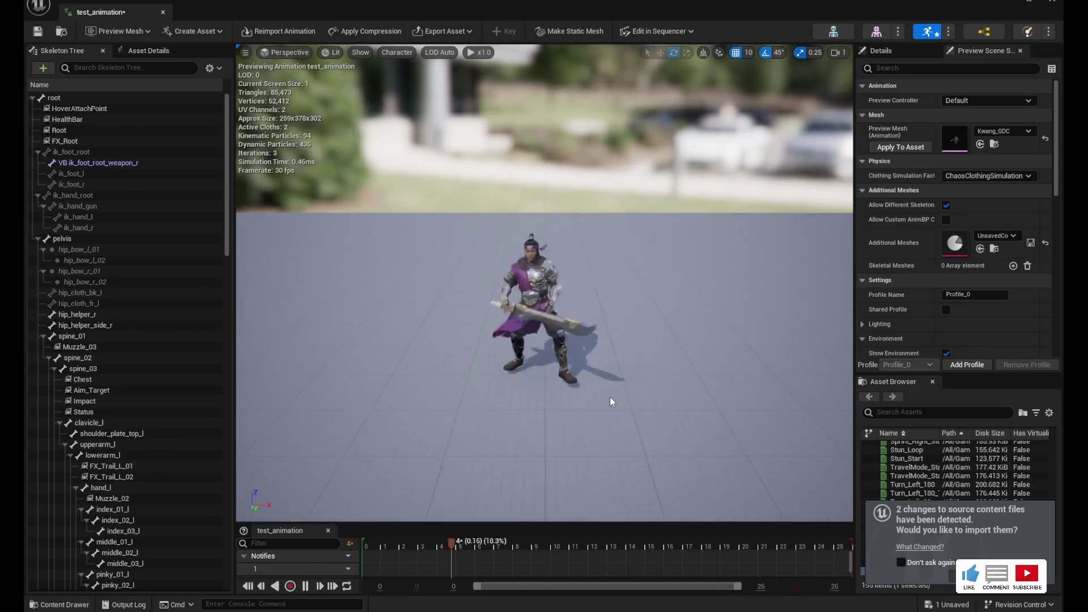
right_drag(610, 396, 672, 372)
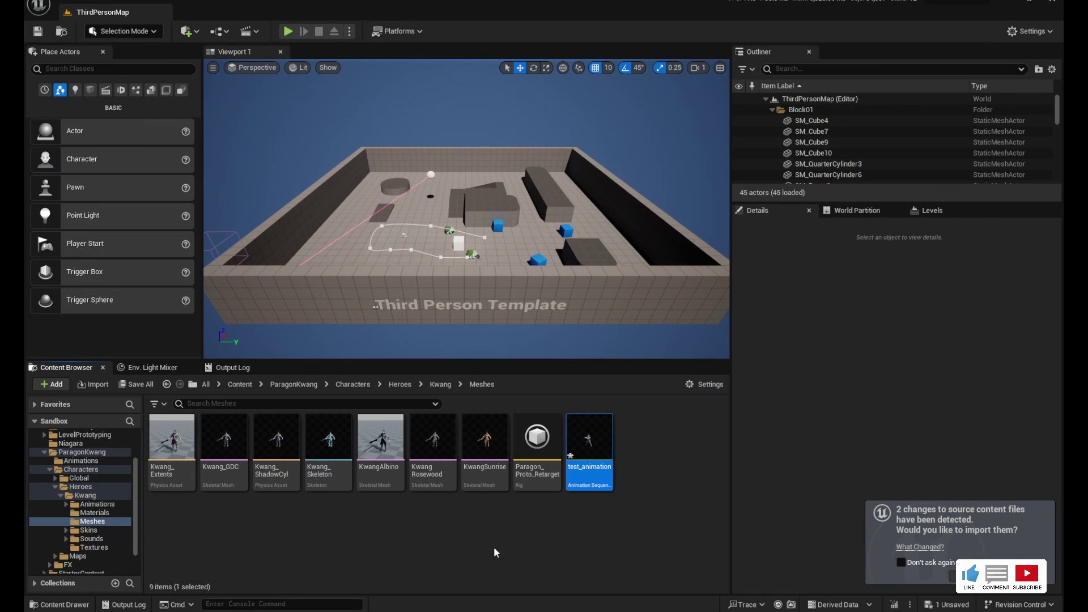
click(494, 552)
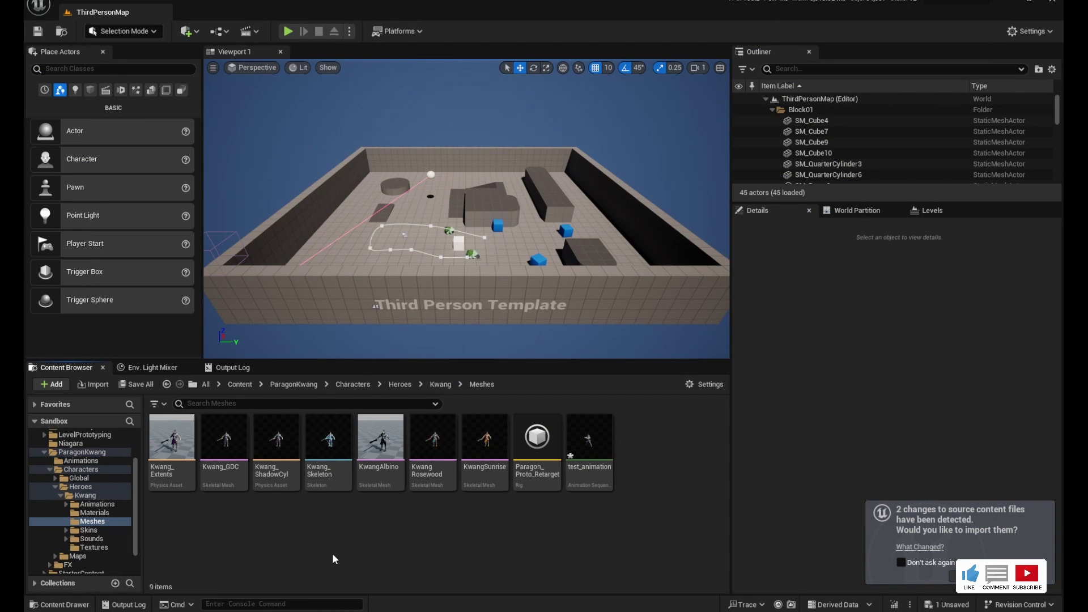